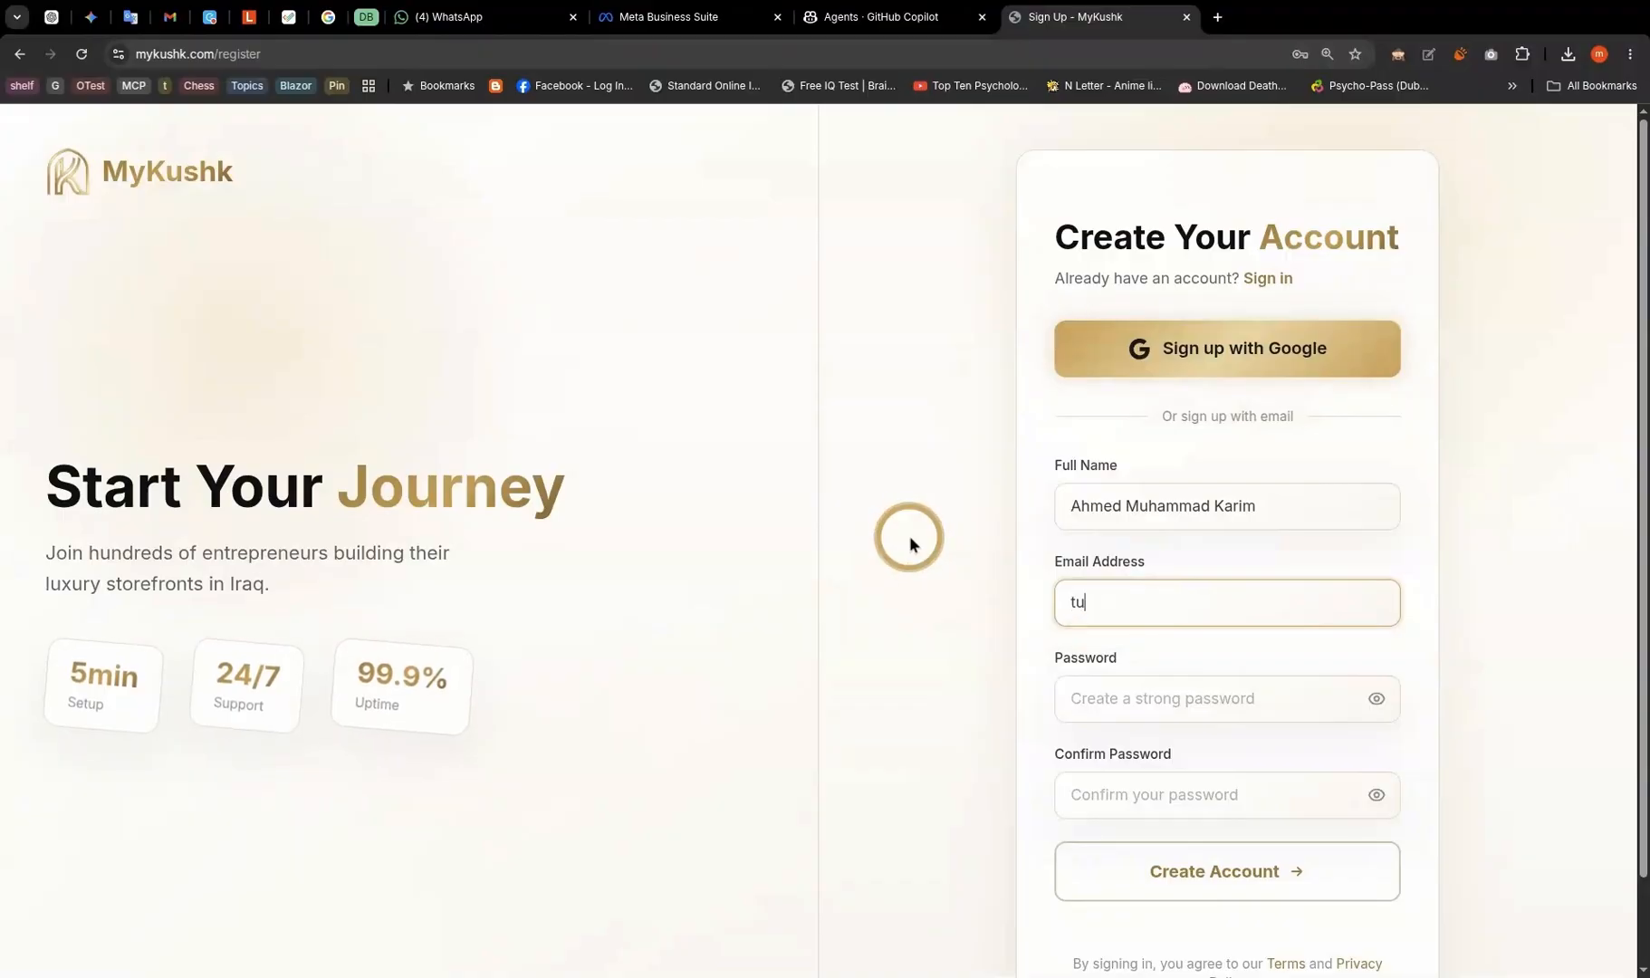
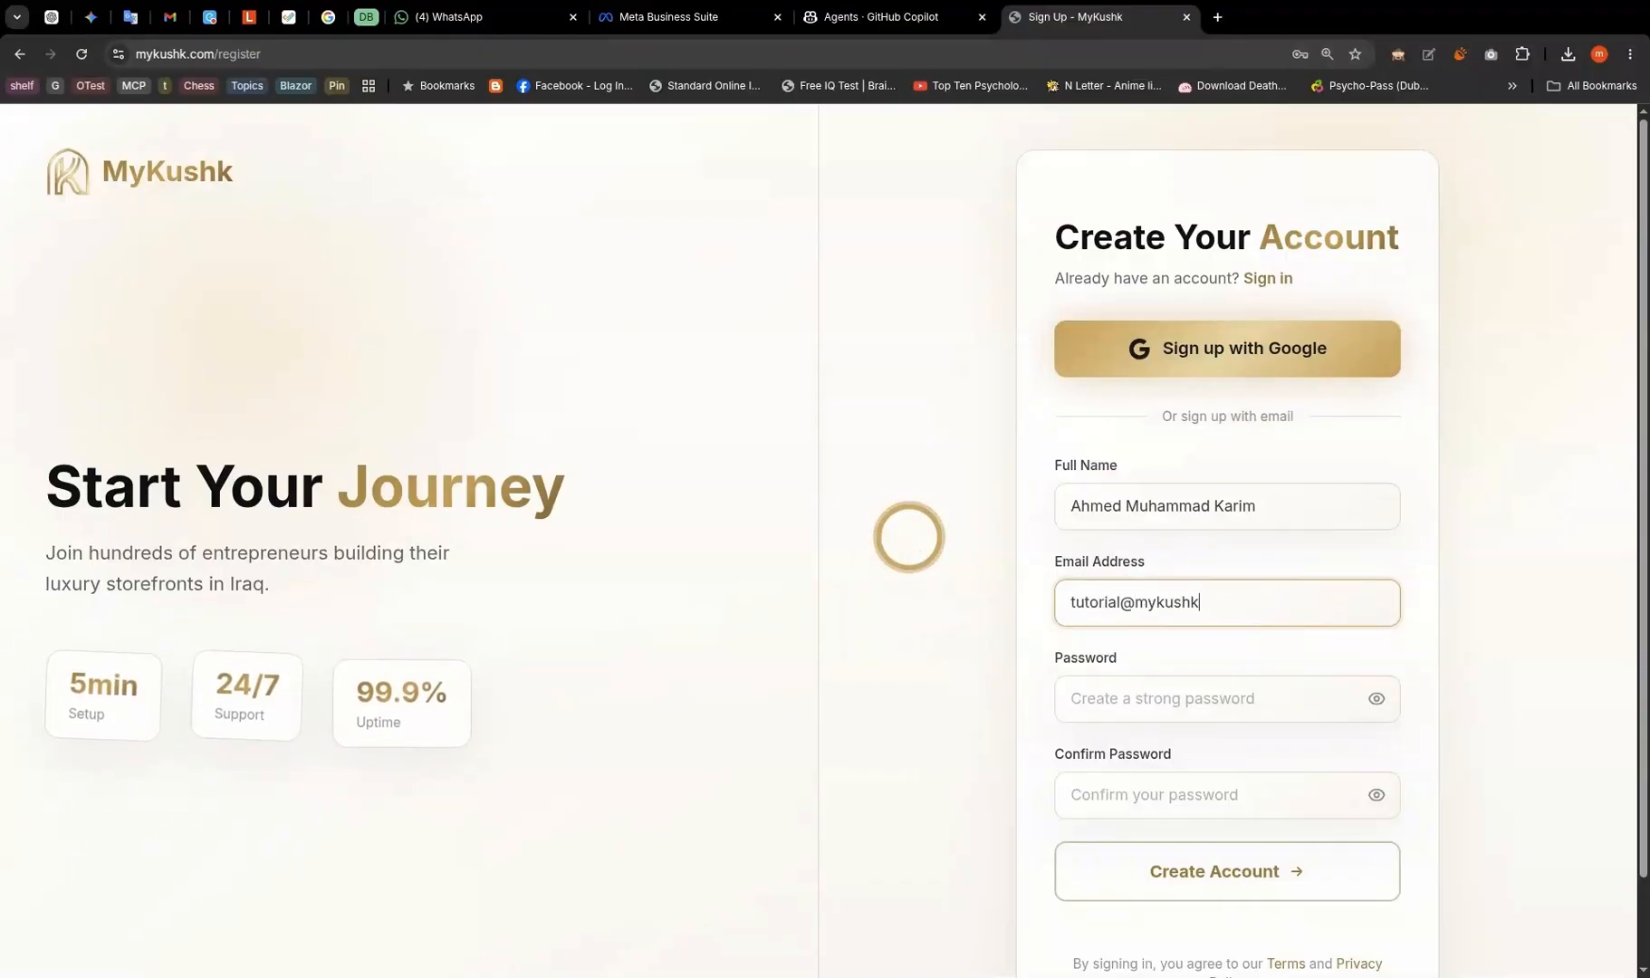
- Enter the owner's e-mail address and accept Chrome's suggested strong password for both password fields
click(1103, 695)
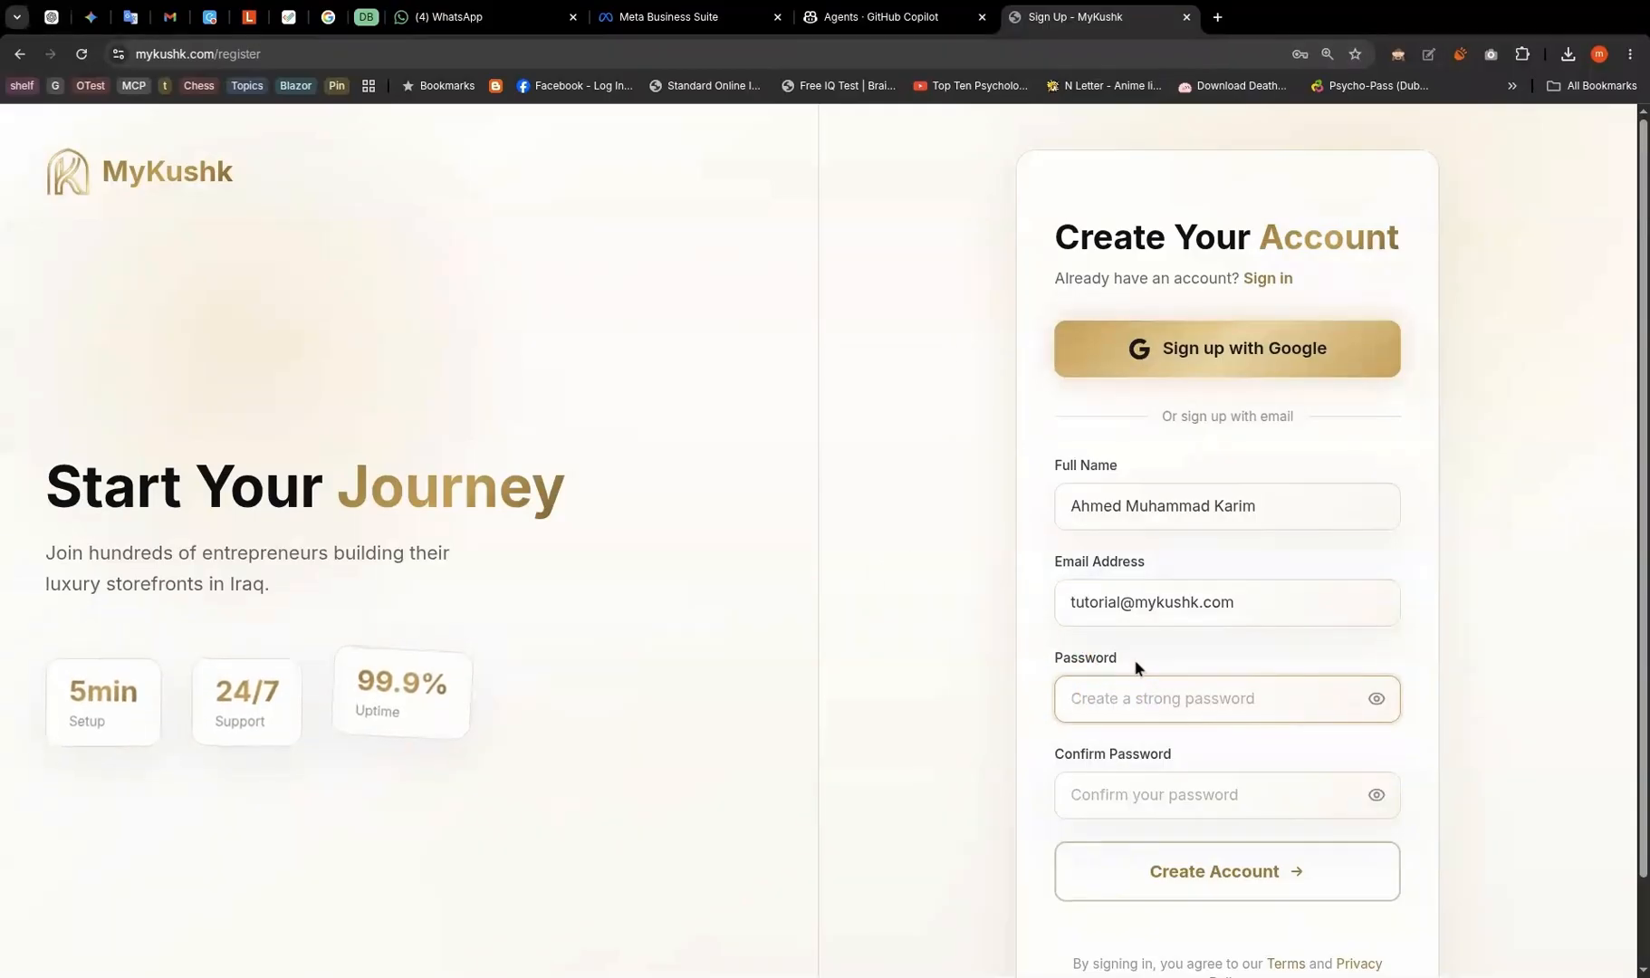
click(1141, 684)
click(985, 665)
click(1100, 704)
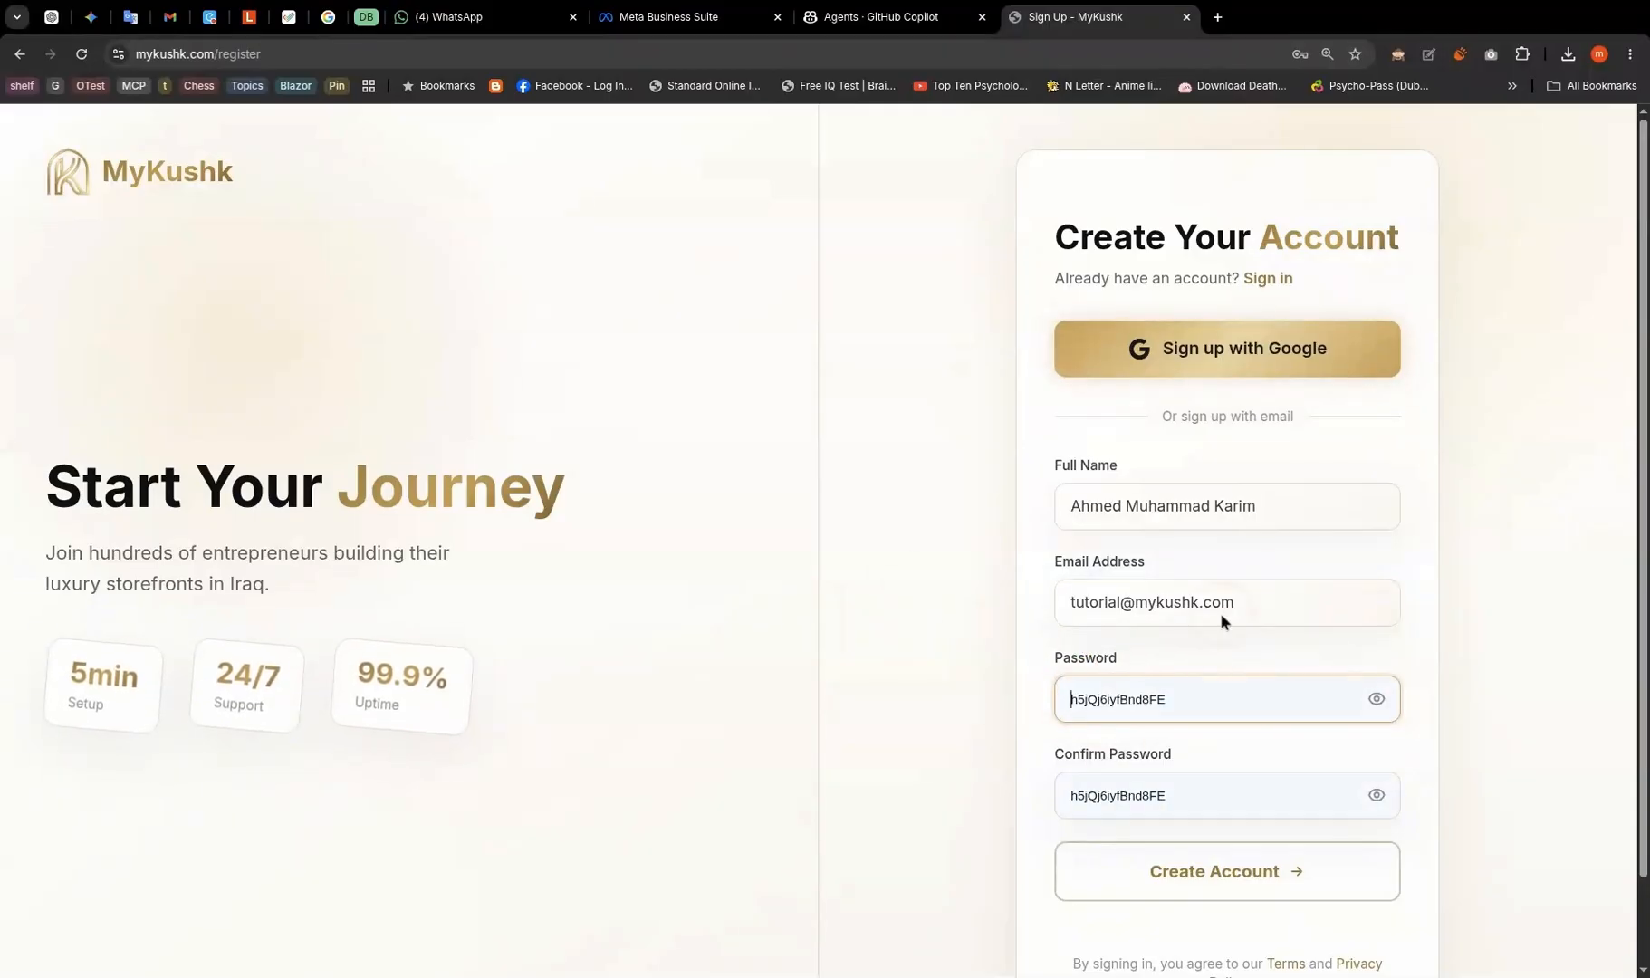
click(1189, 736)
- Submit and confirm the new MyKushk account registration
scroll(983, 732, down, 1)
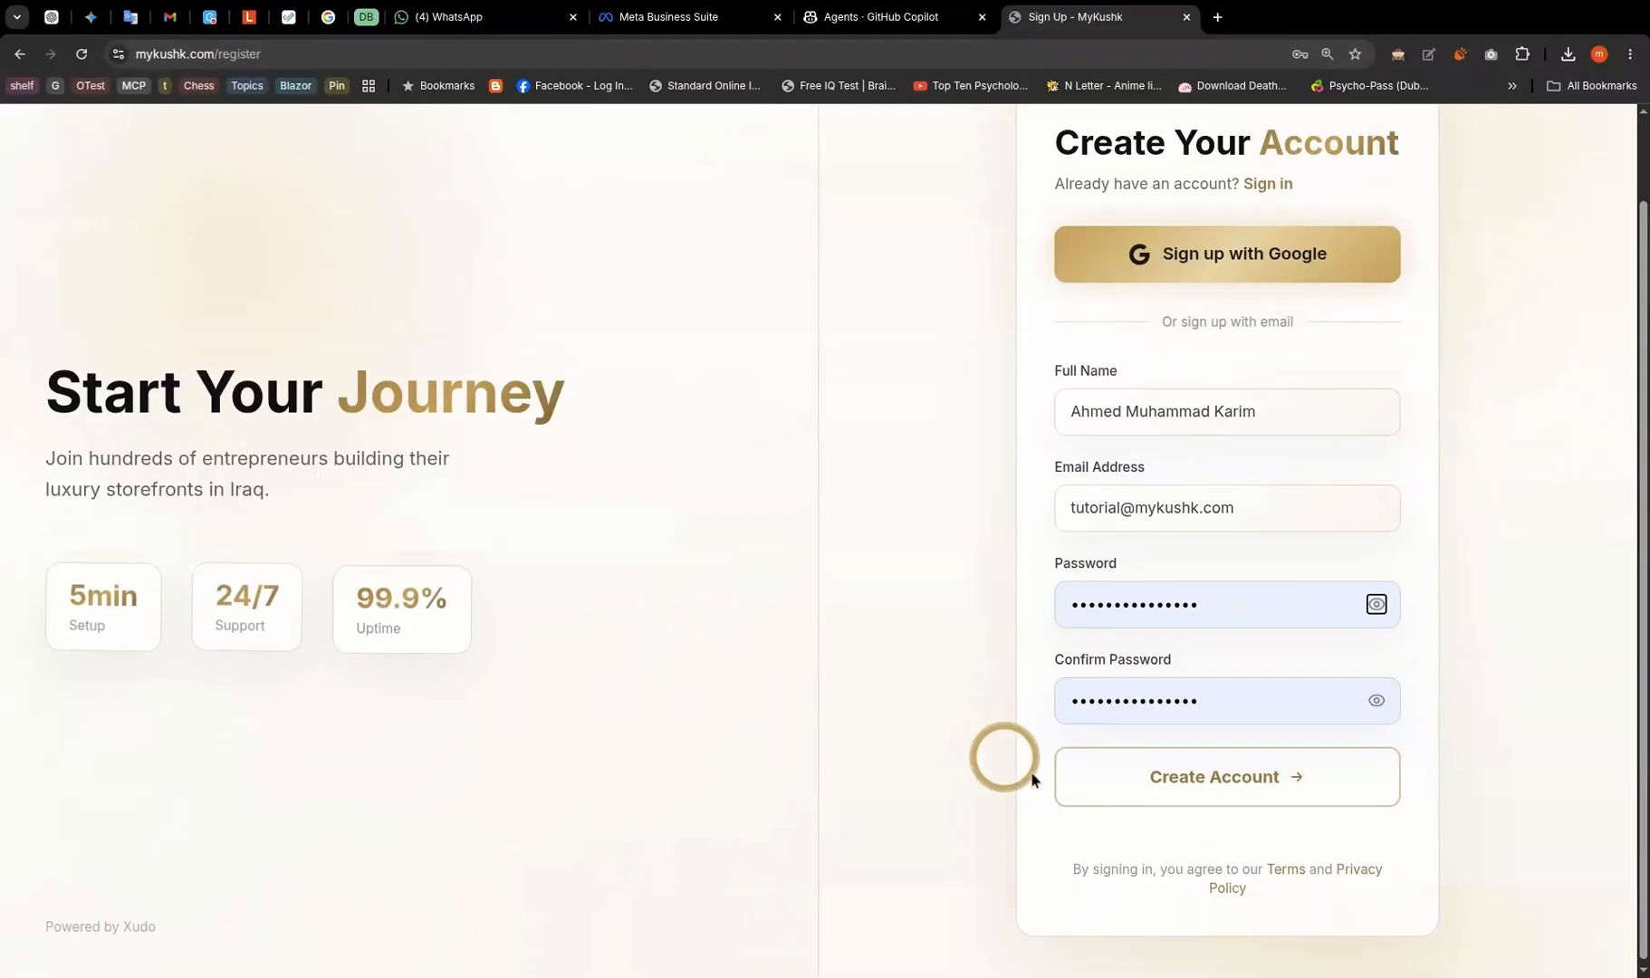
click(1134, 790)
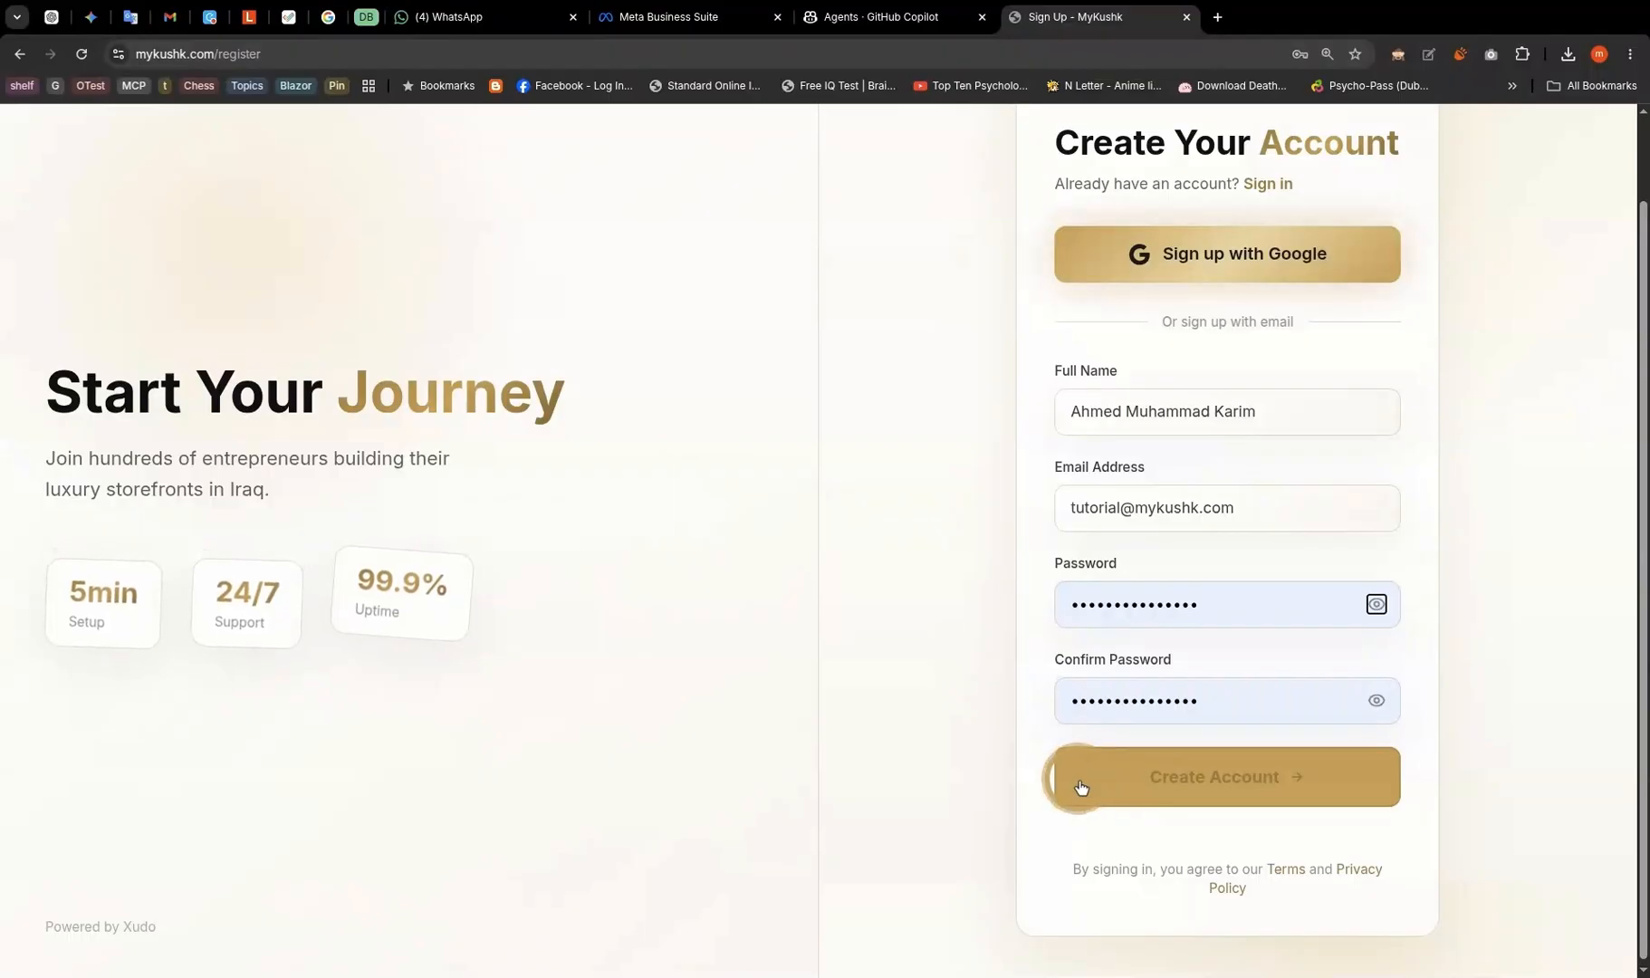
click(1015, 749)
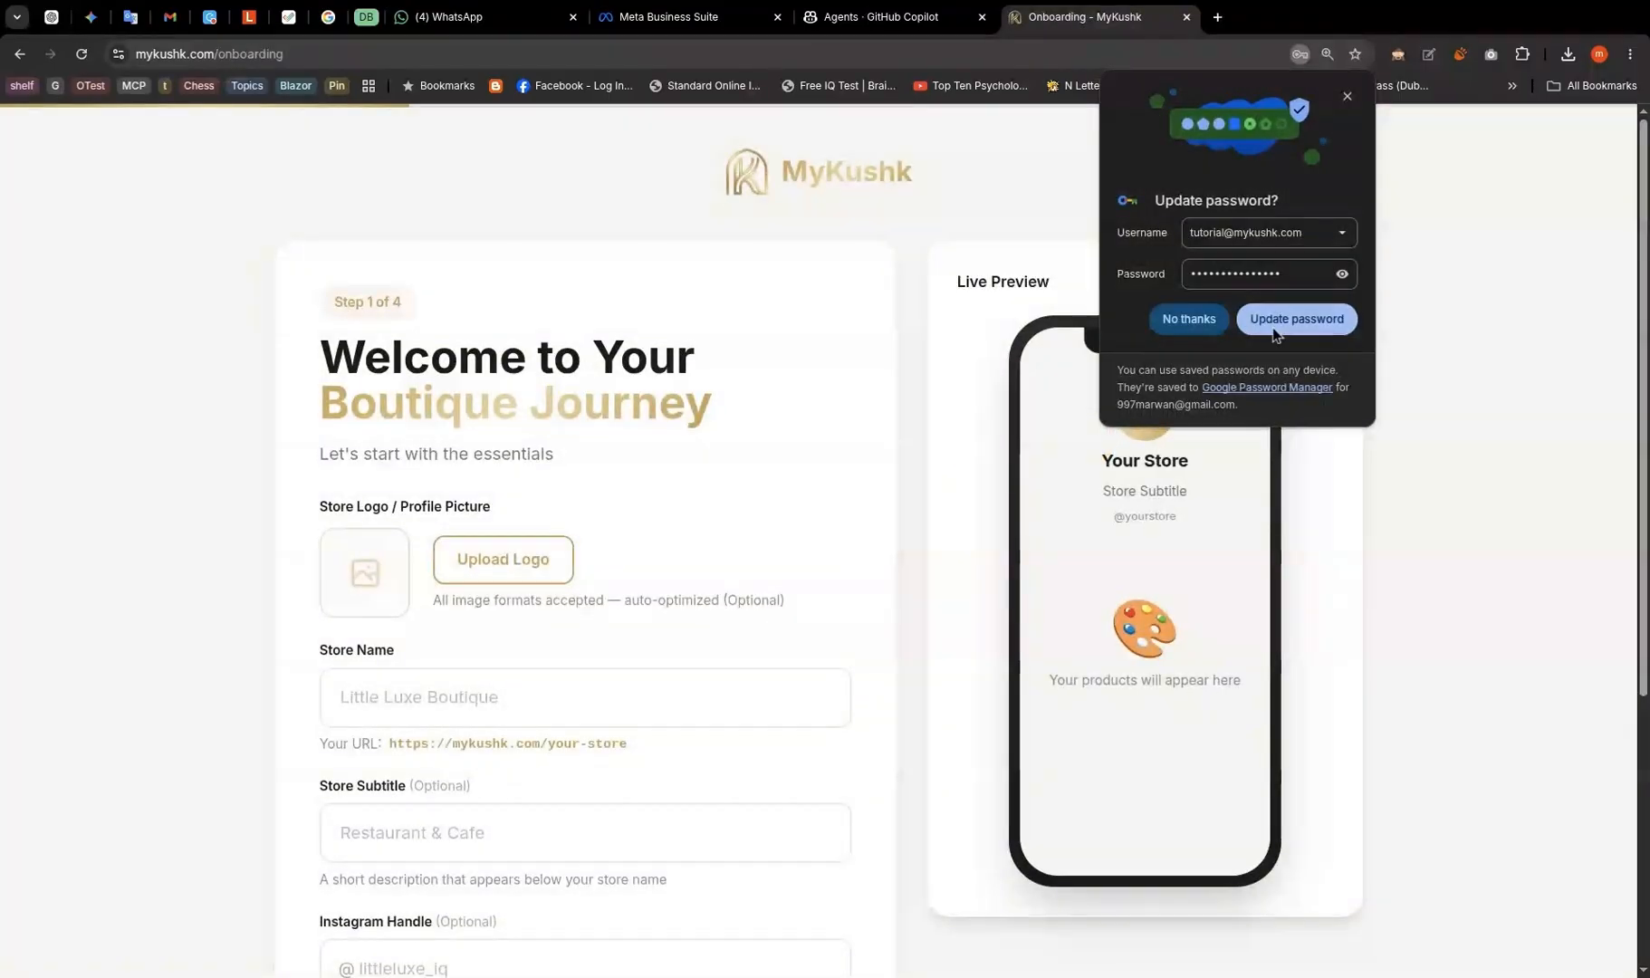
- Dismiss the password-update popup and name the store XYZ Company, subtitle For Electrical Appliances
click(1274, 329)
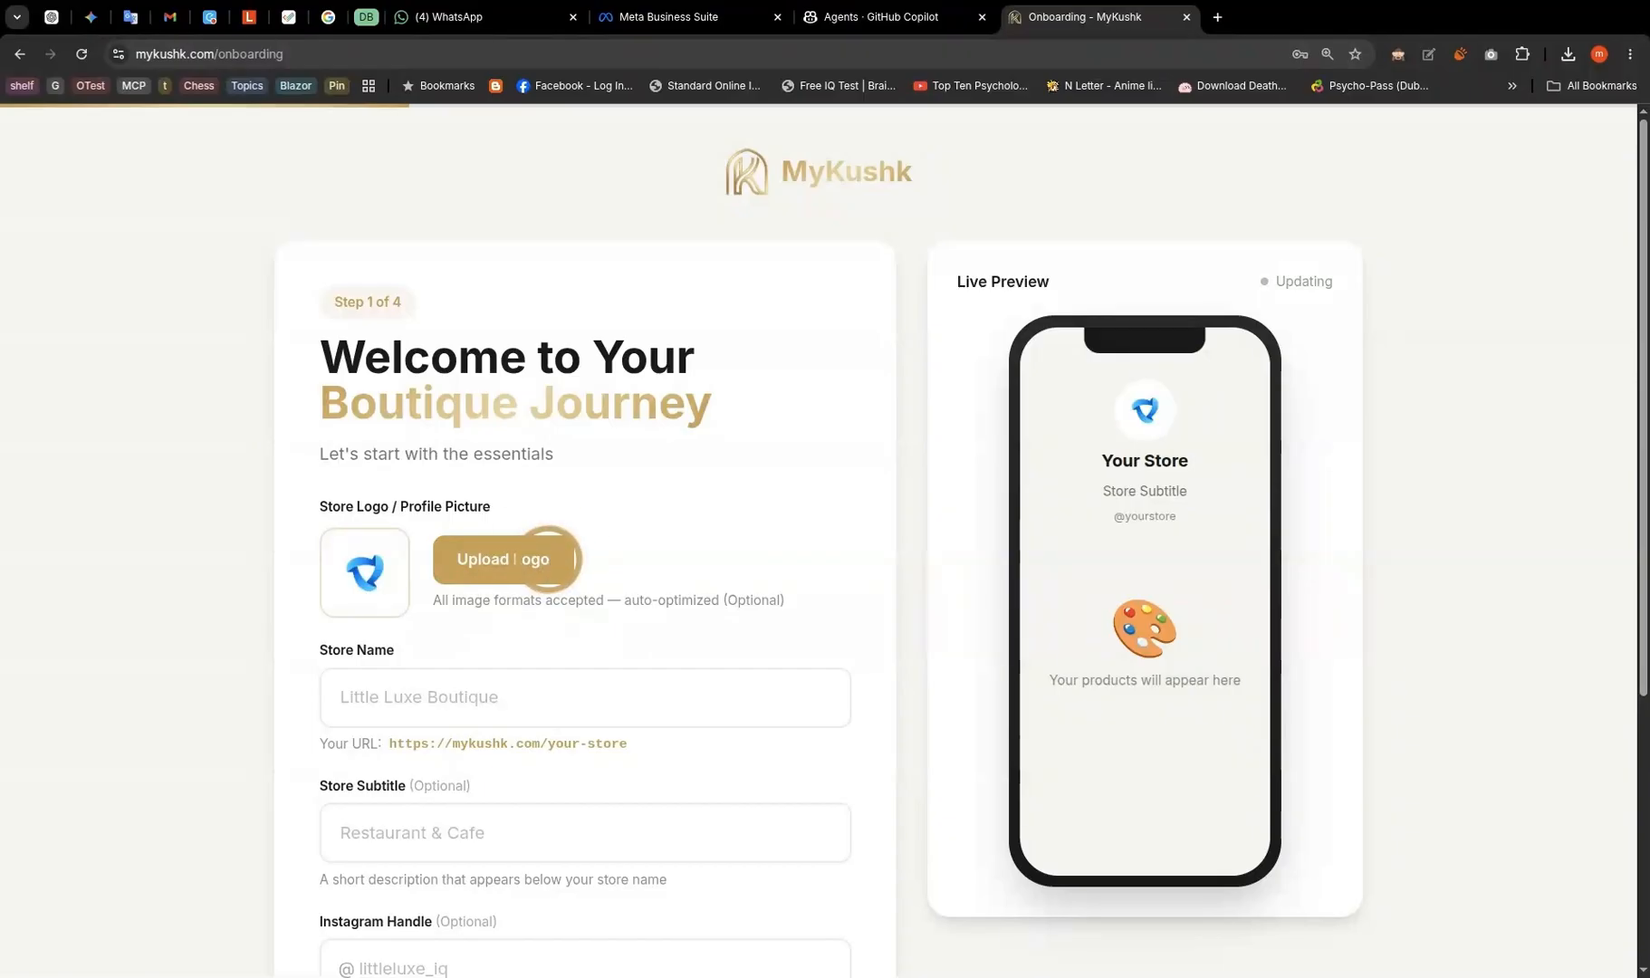
click(443, 689)
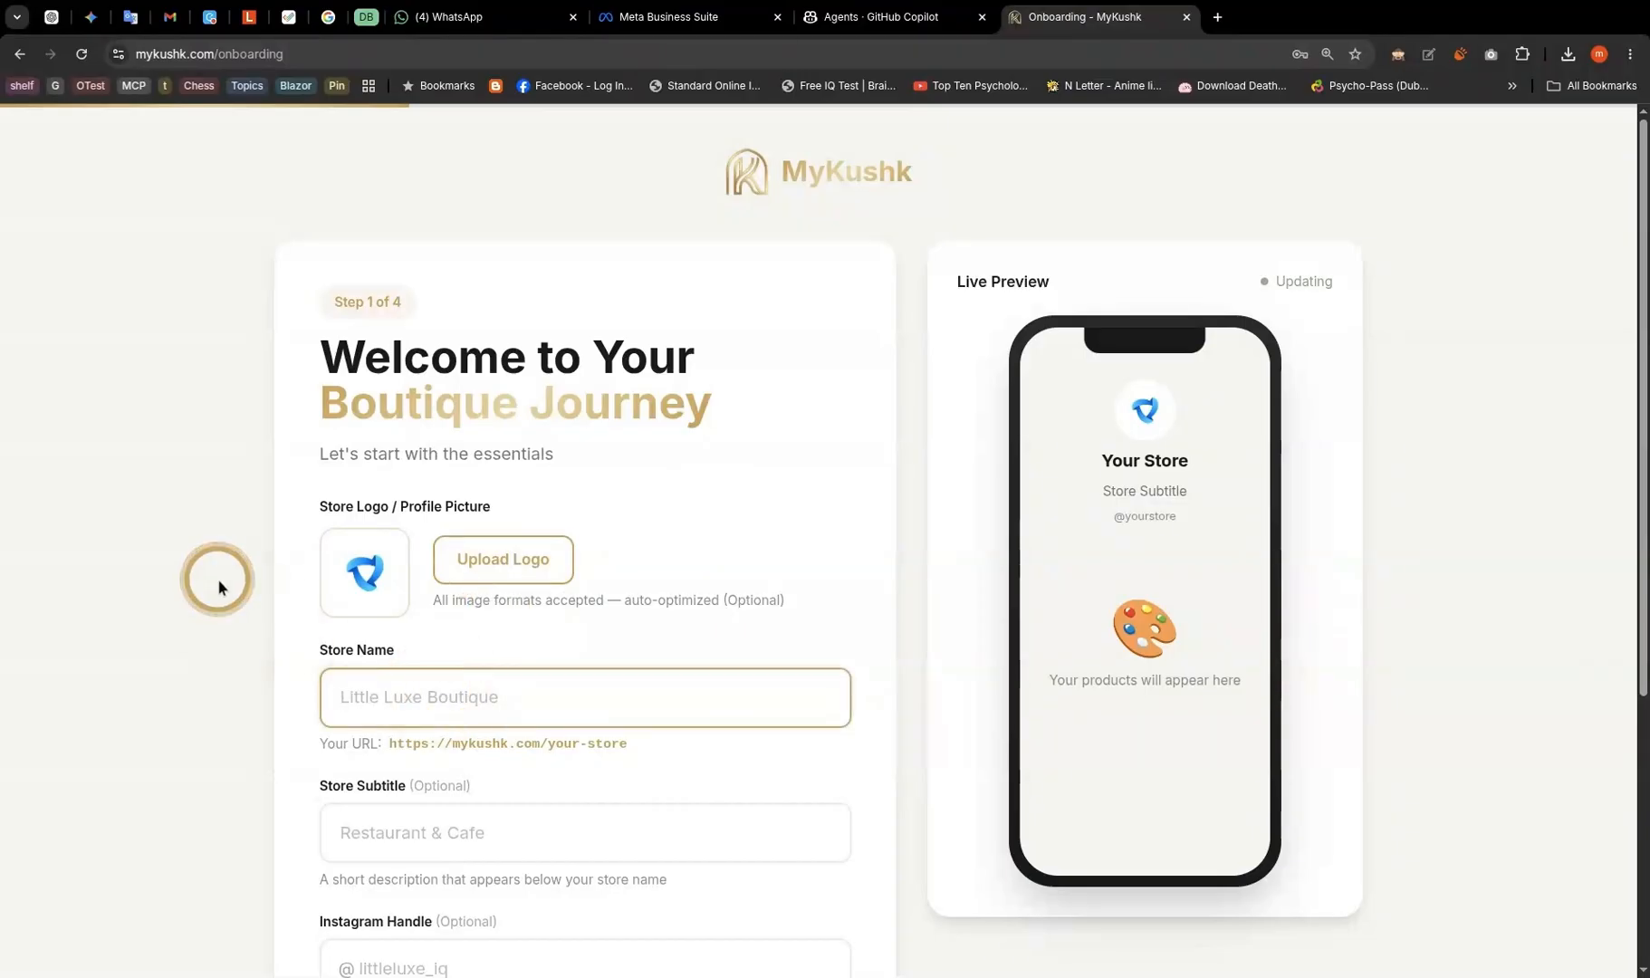
text(XYZ Company)
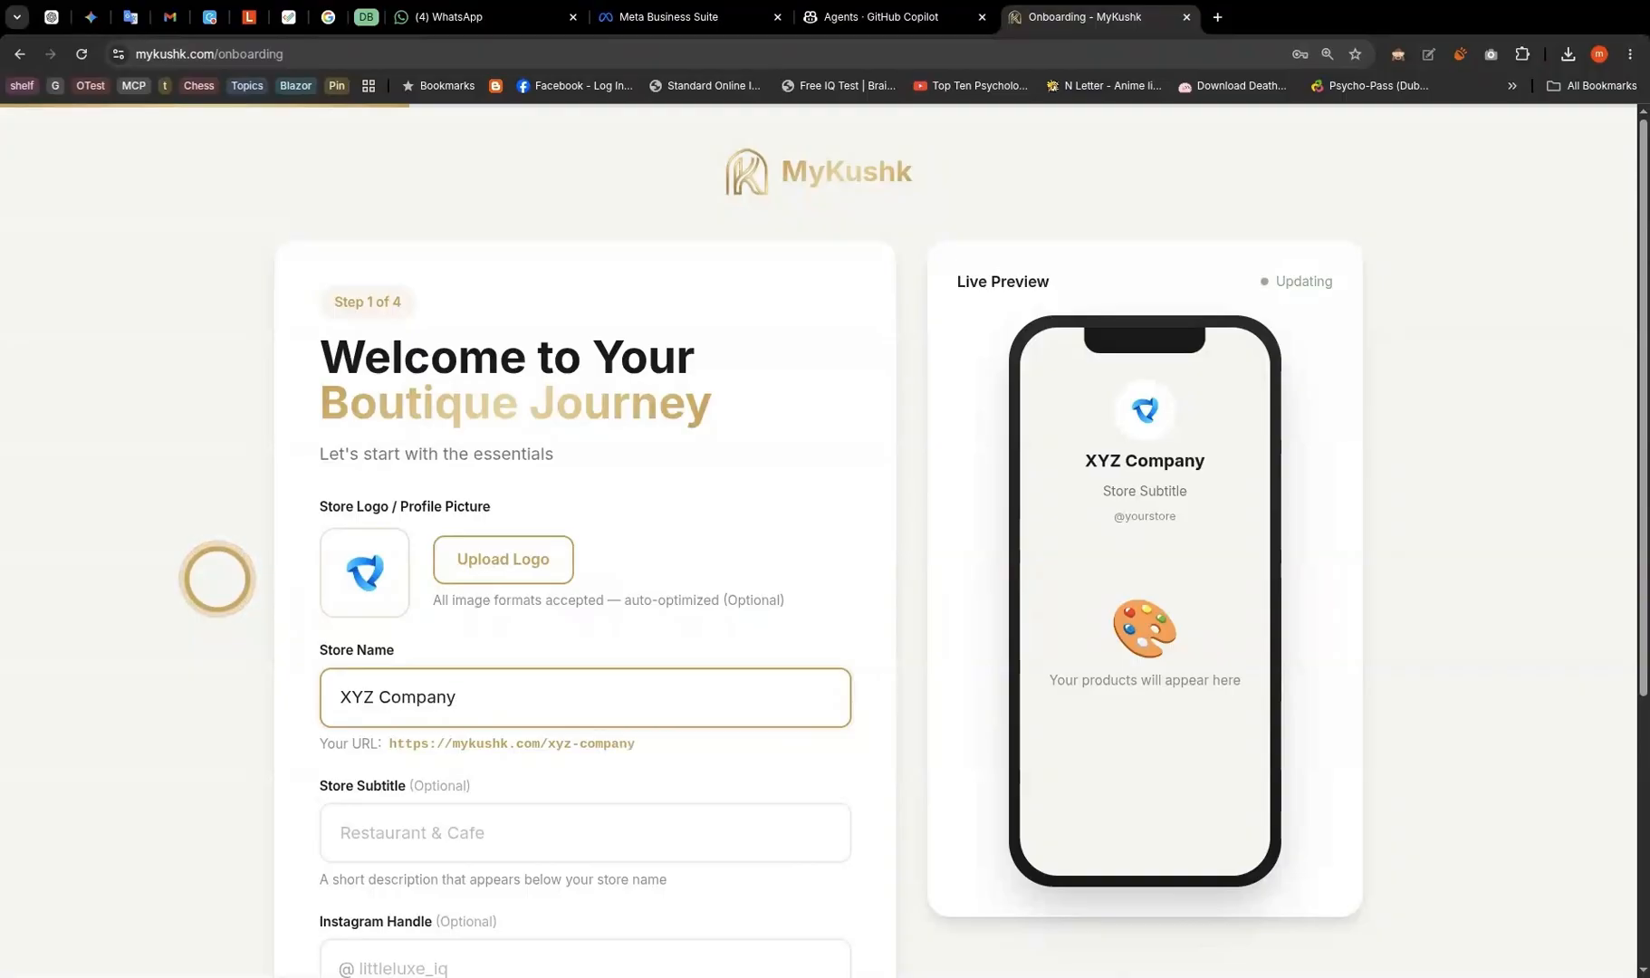
scroll(217, 577, down, 3)
key(Tab)
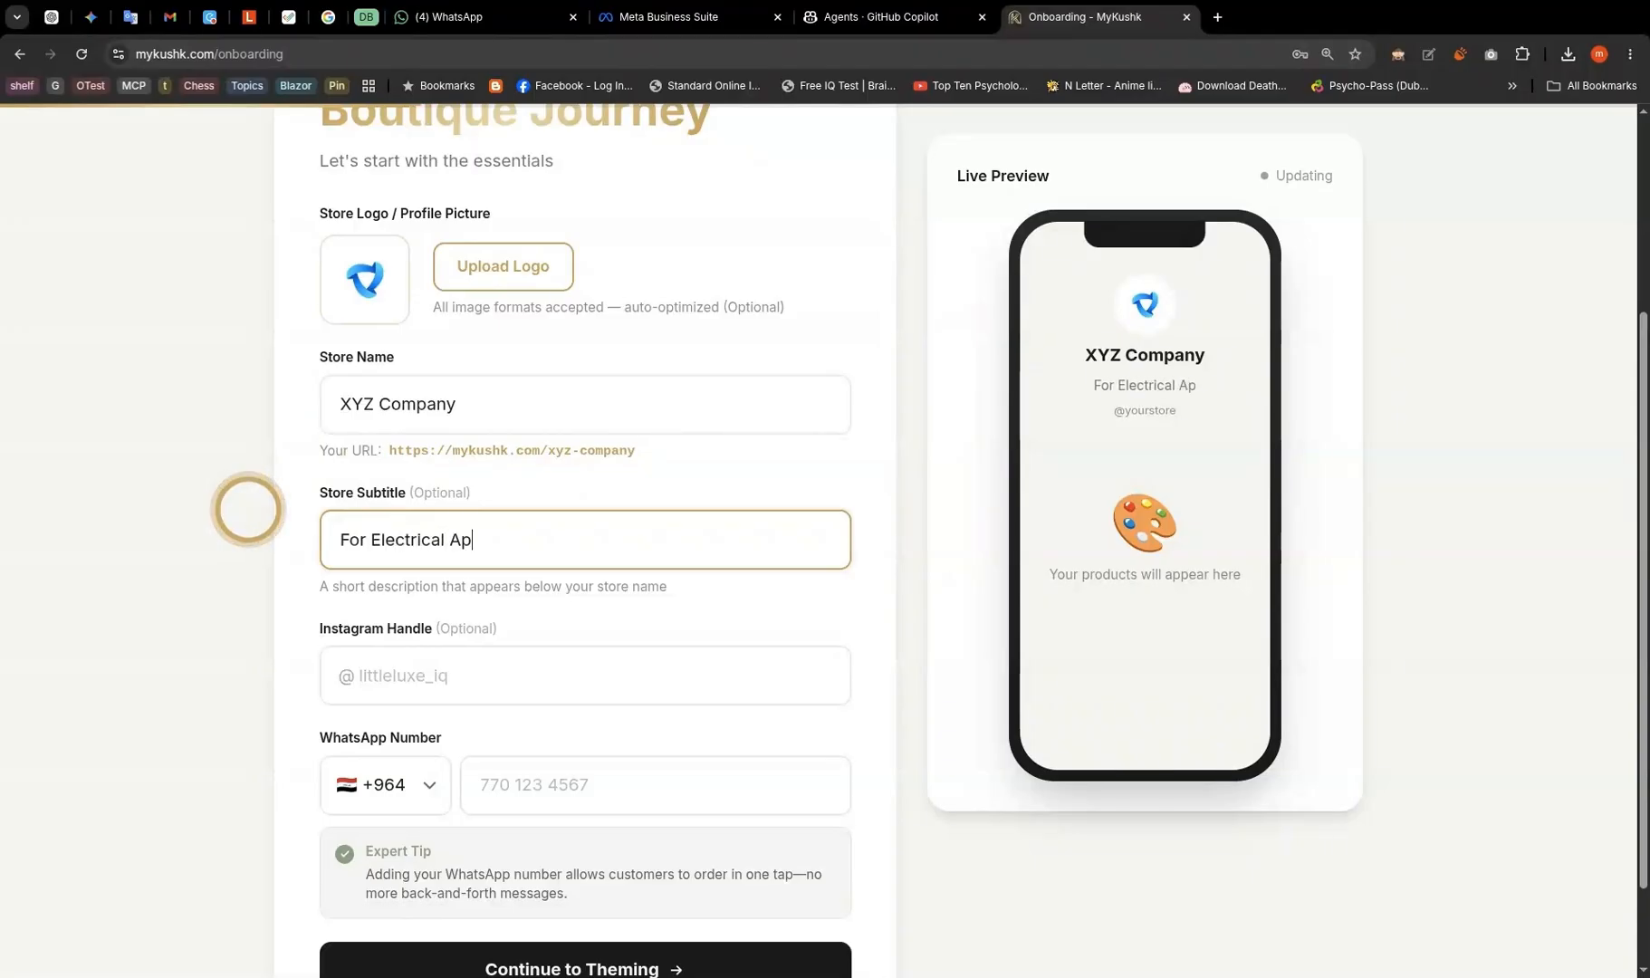
- Enter the store's WhatsApp contact number and proceed to the theme step
click(426, 677)
scroll(254, 655, down, 1)
key(Tab)
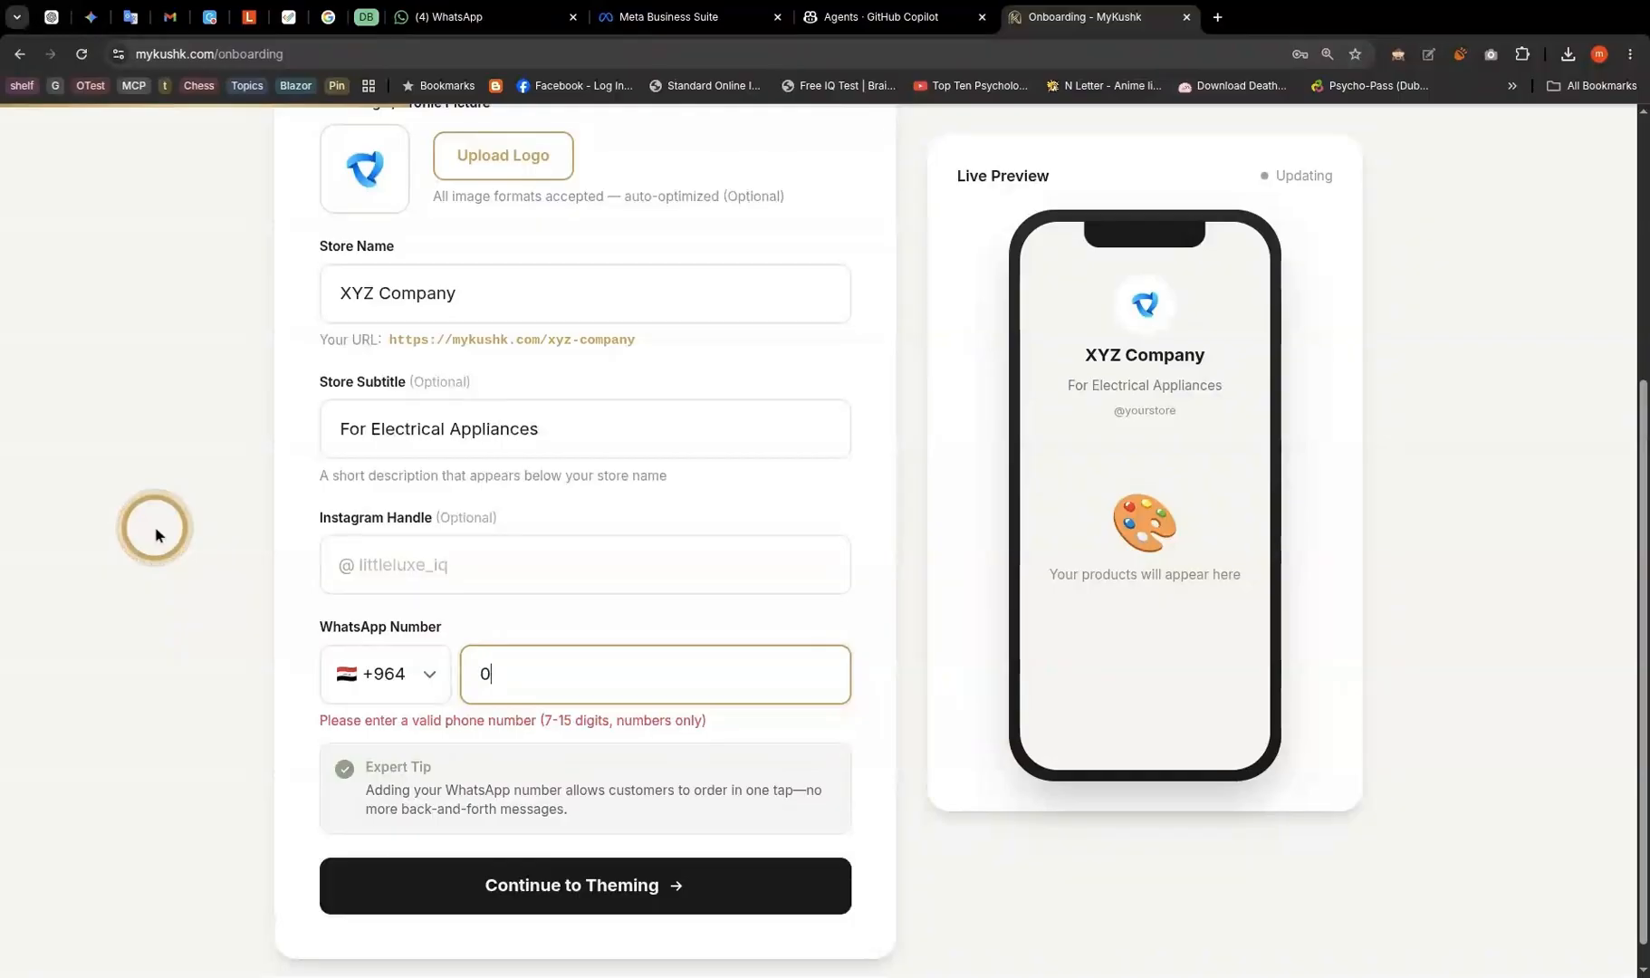
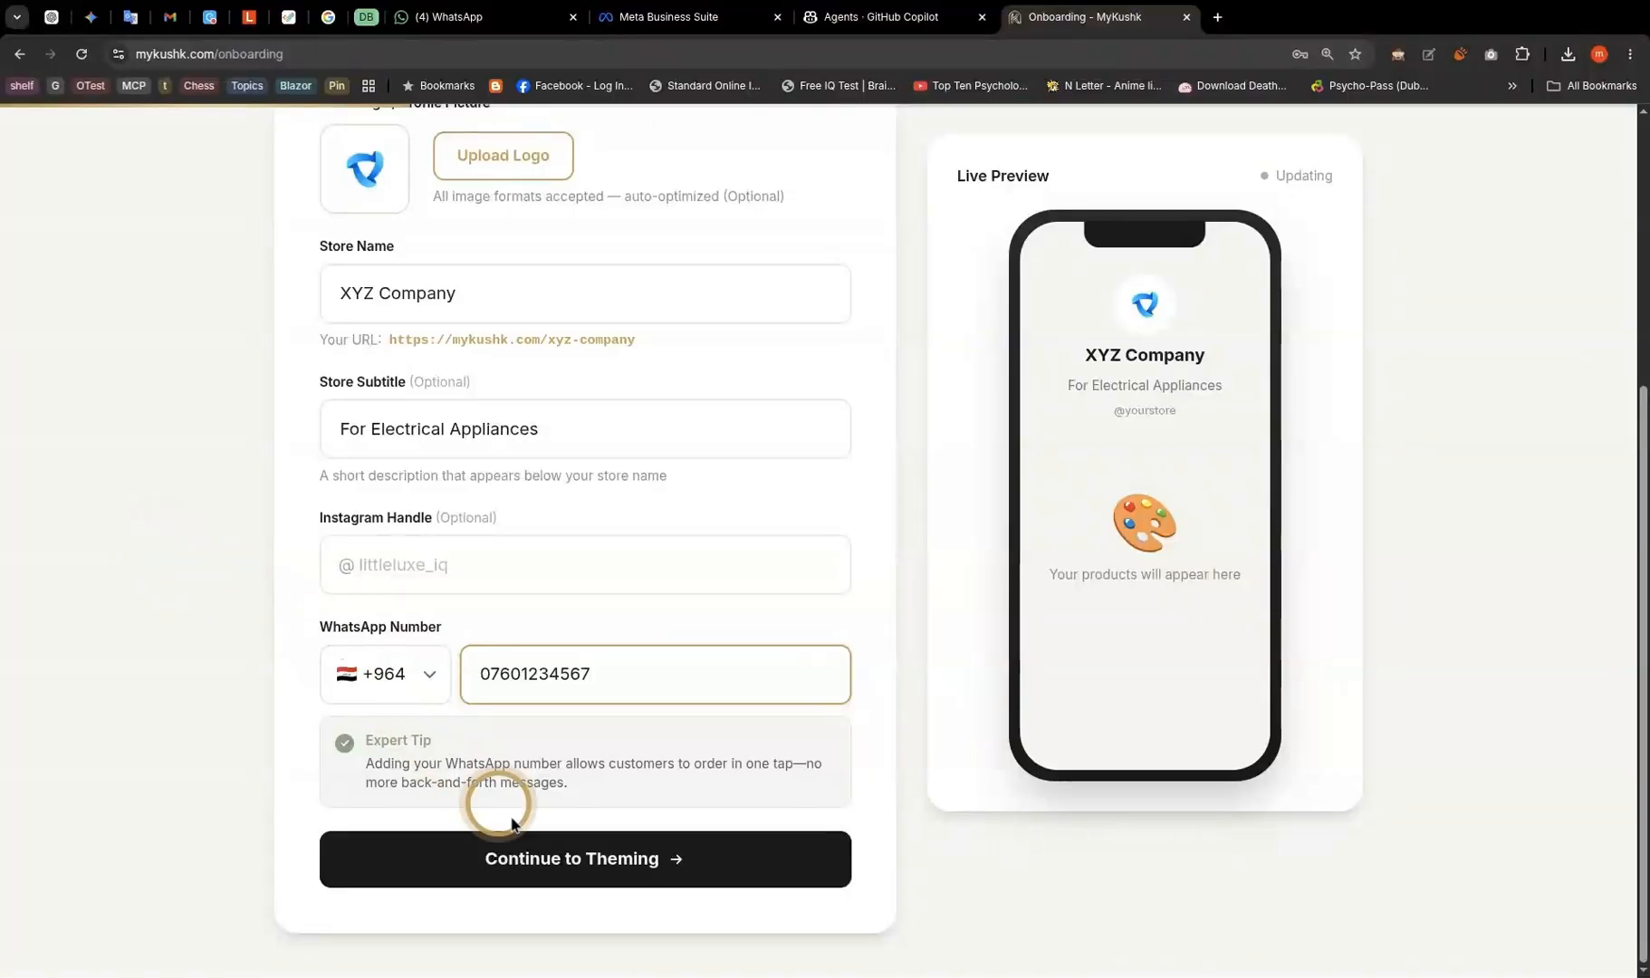
click(549, 860)
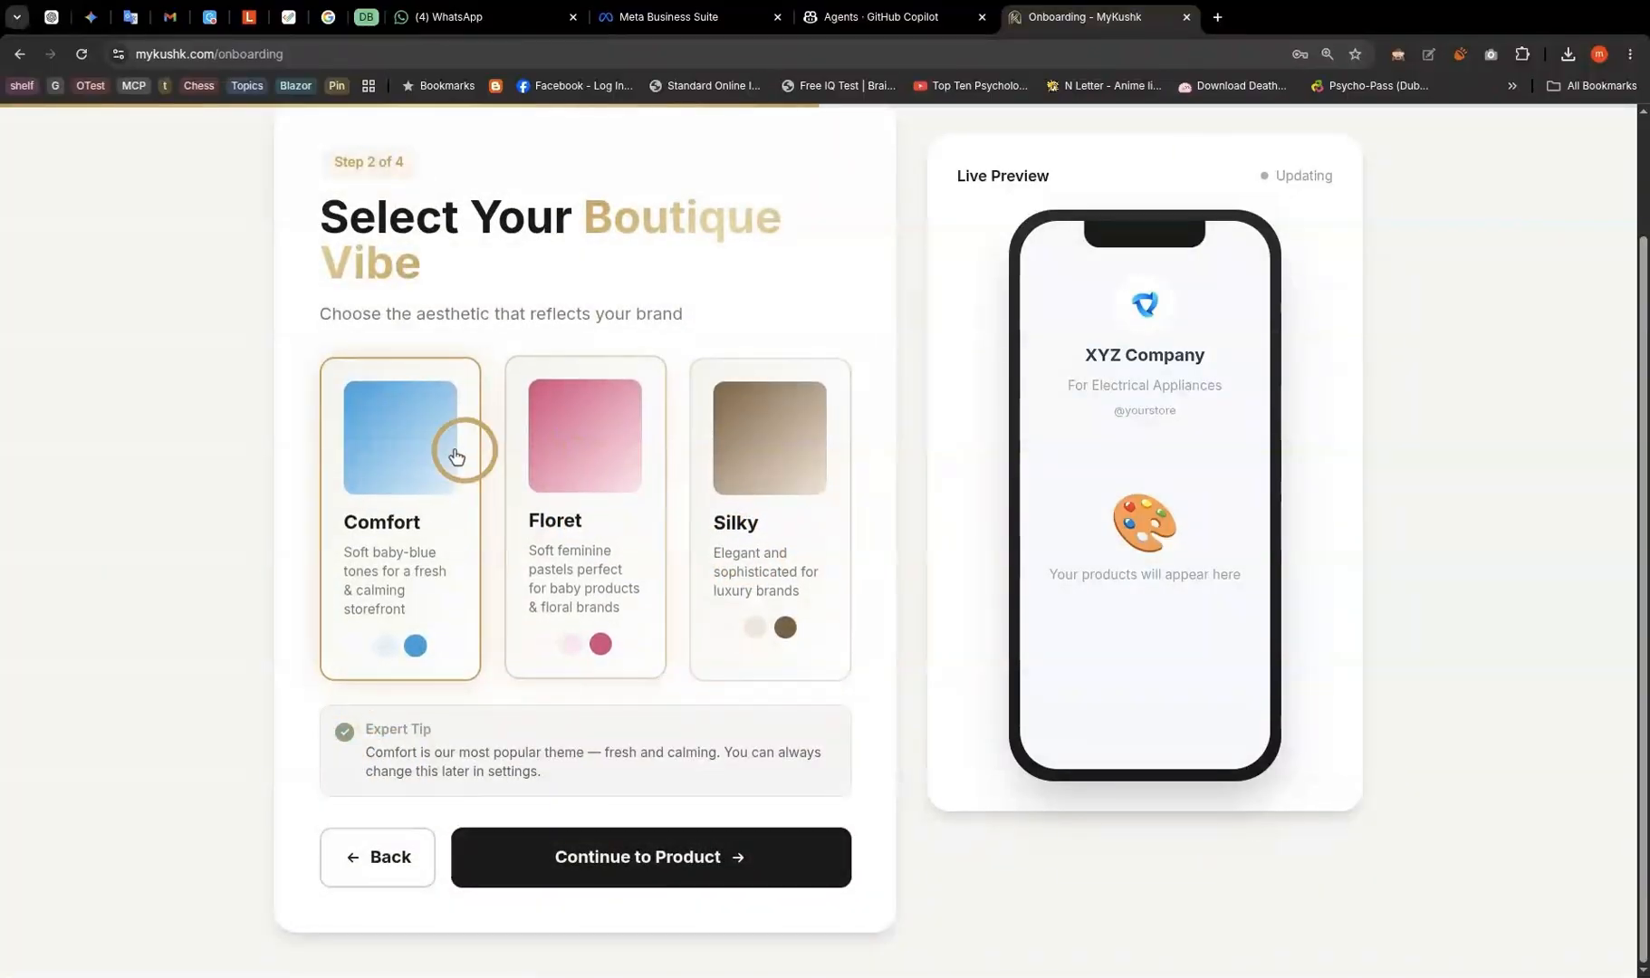
- Pick the Silky theme card instead of Floret and proceed to the product step
click(535, 460)
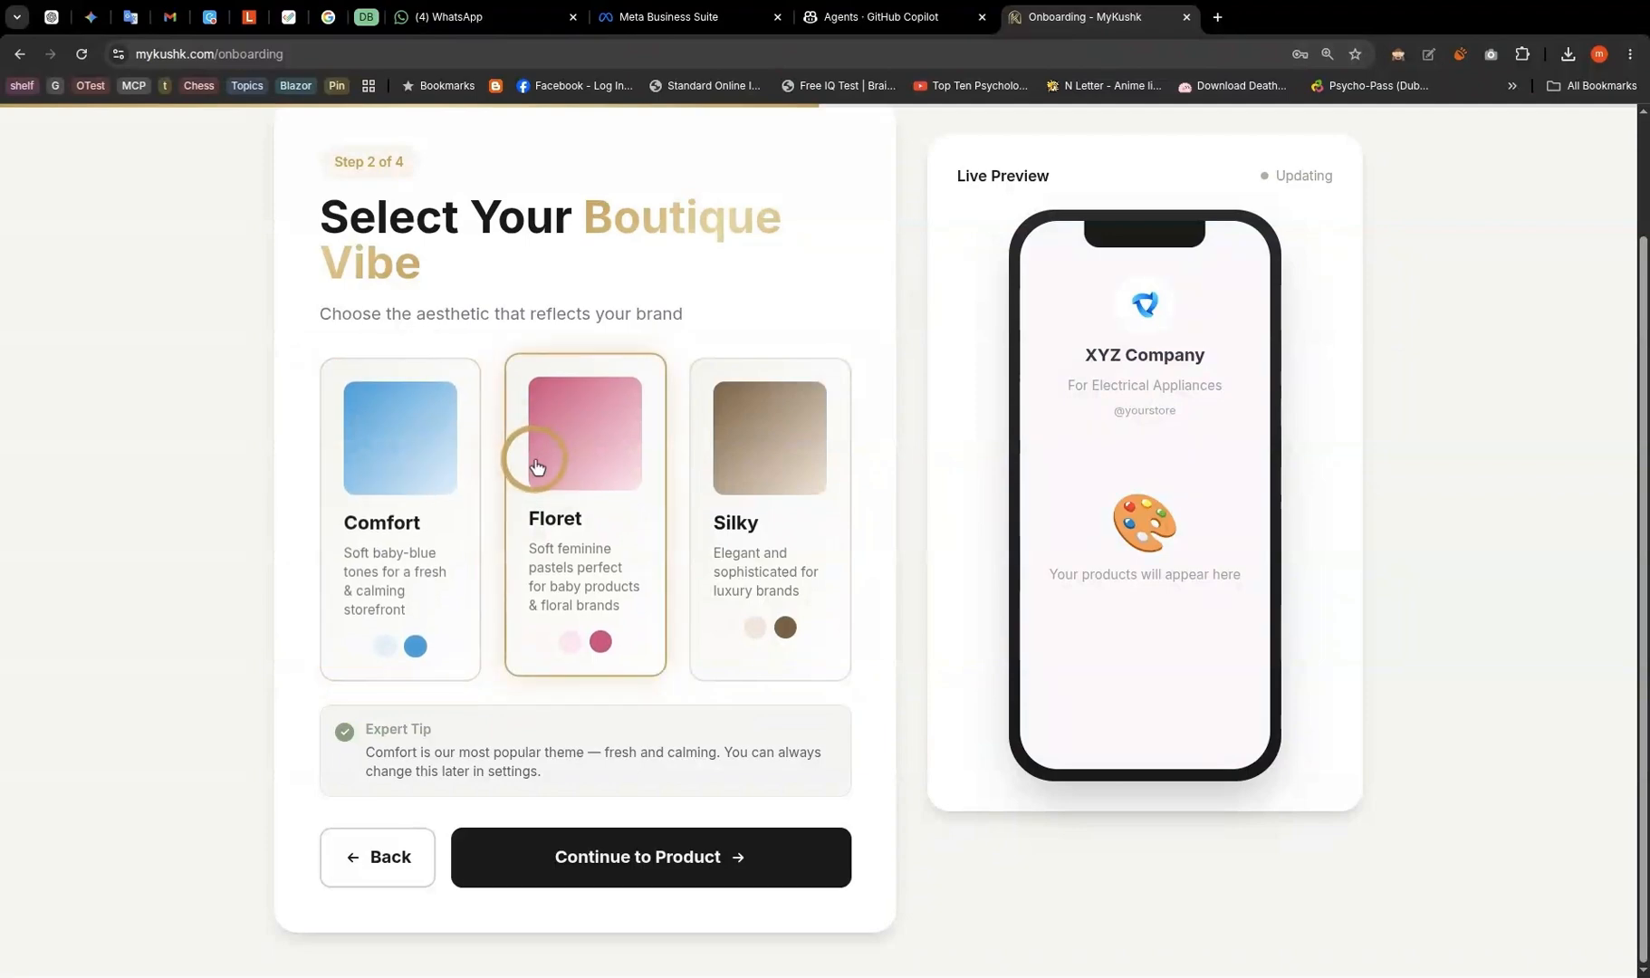
click(740, 485)
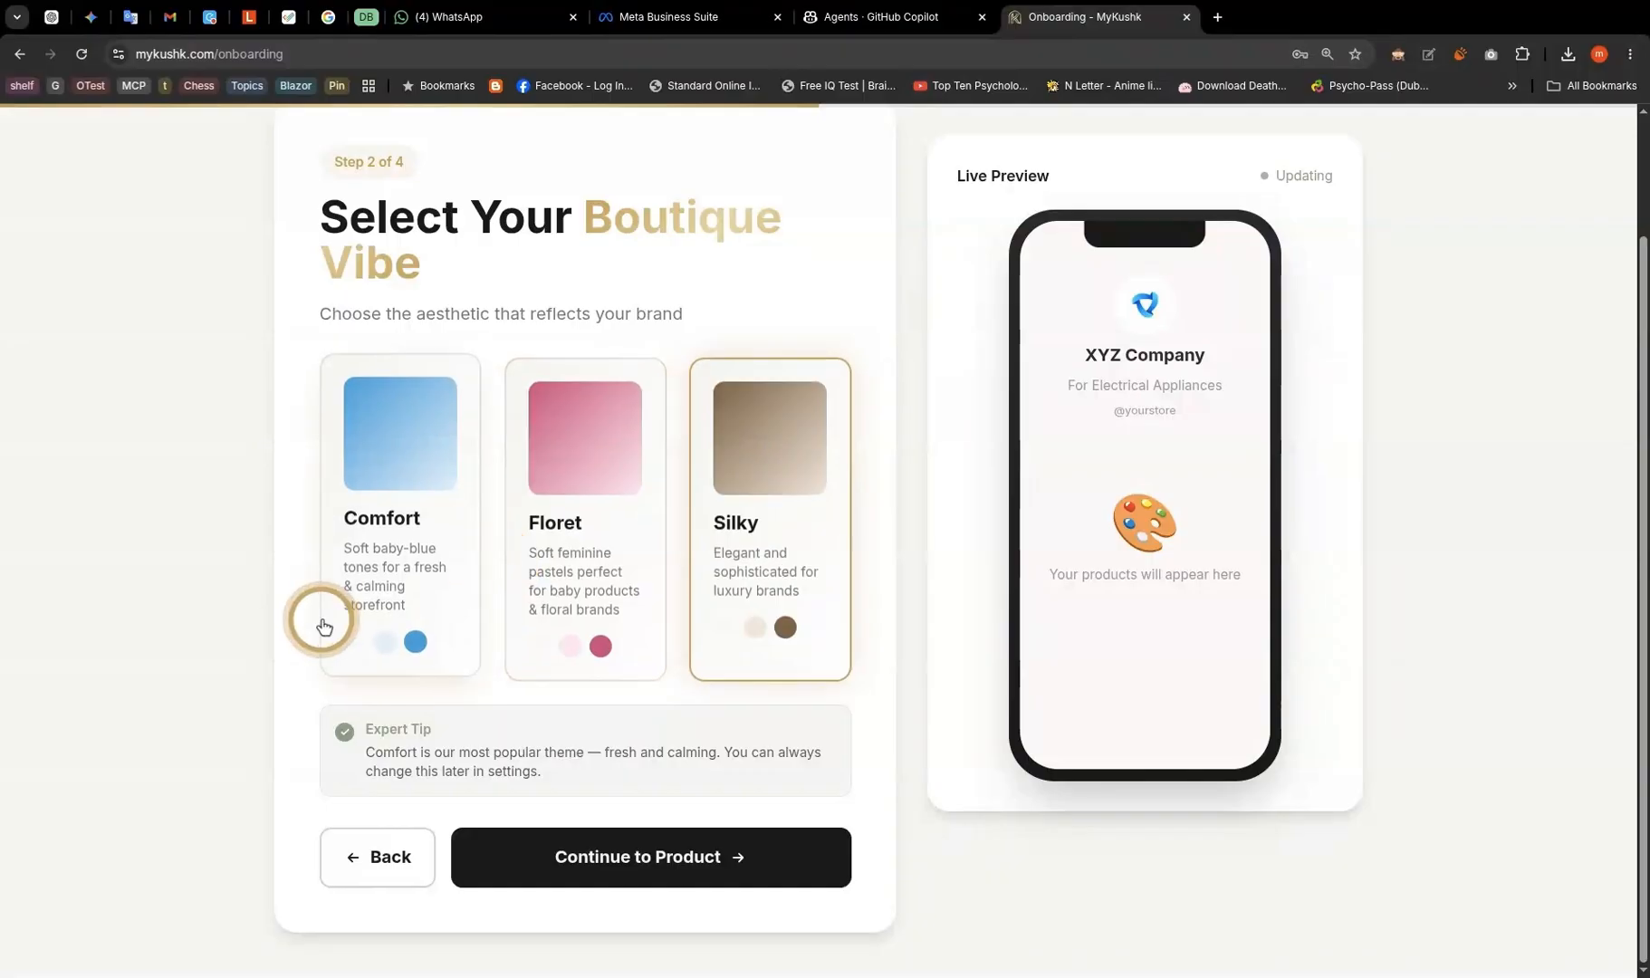
click(590, 857)
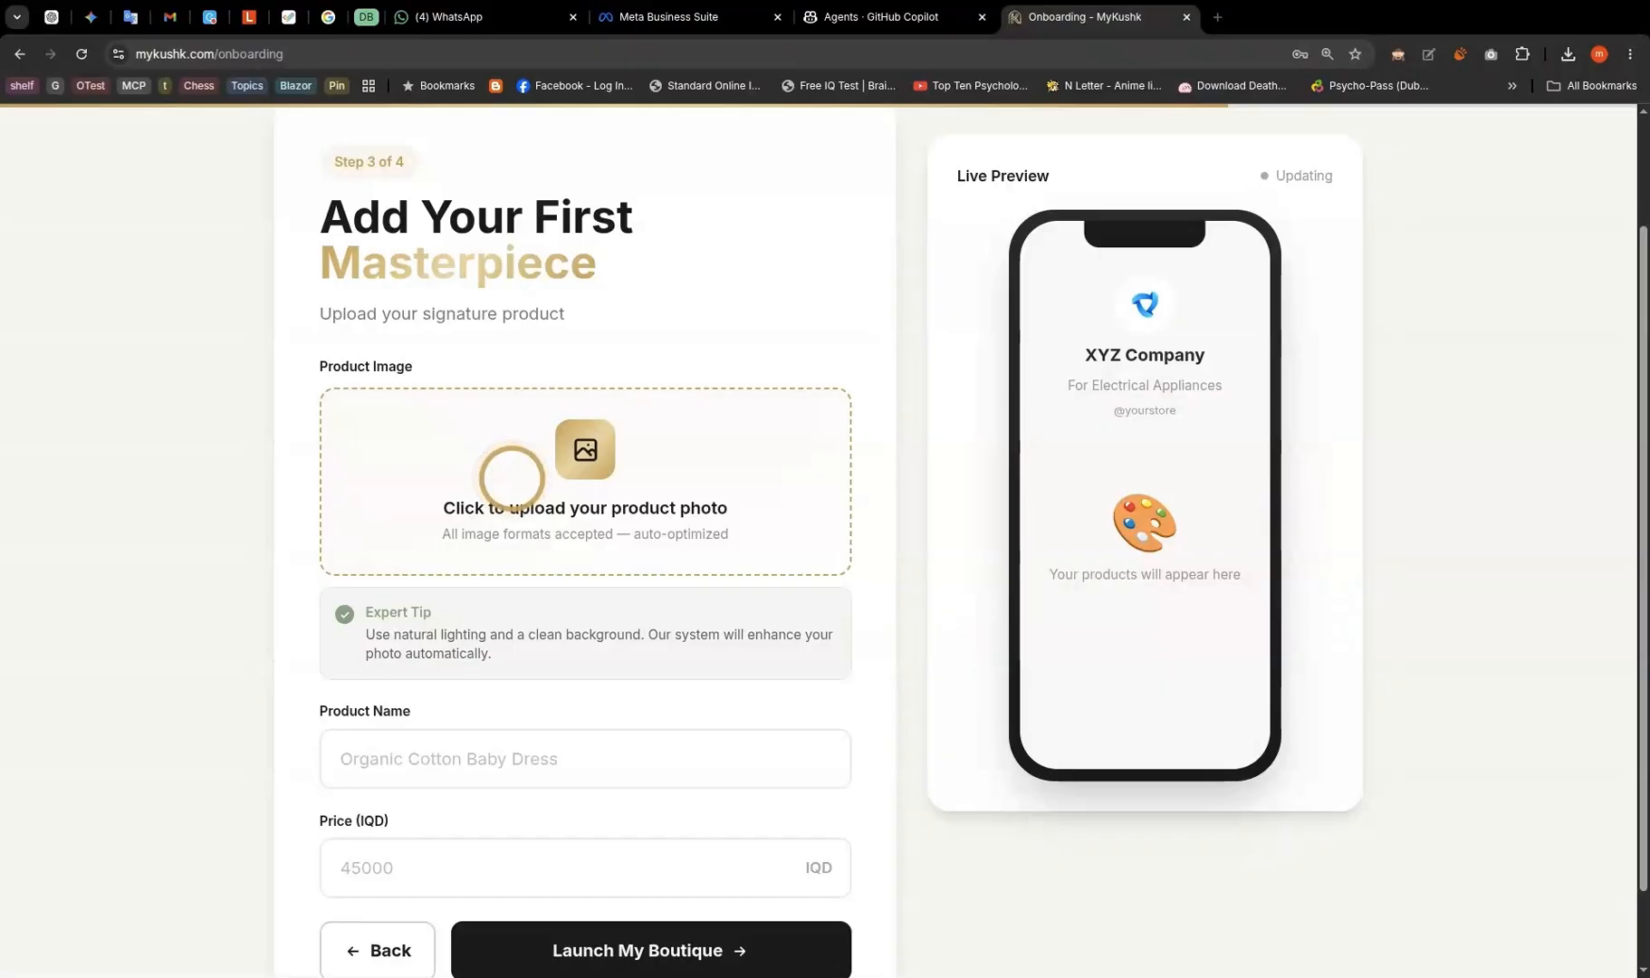
- Enter a Vacuum Cleaner product priced 80000 IQD and launch the boutique
scroll(444, 498, down, 2)
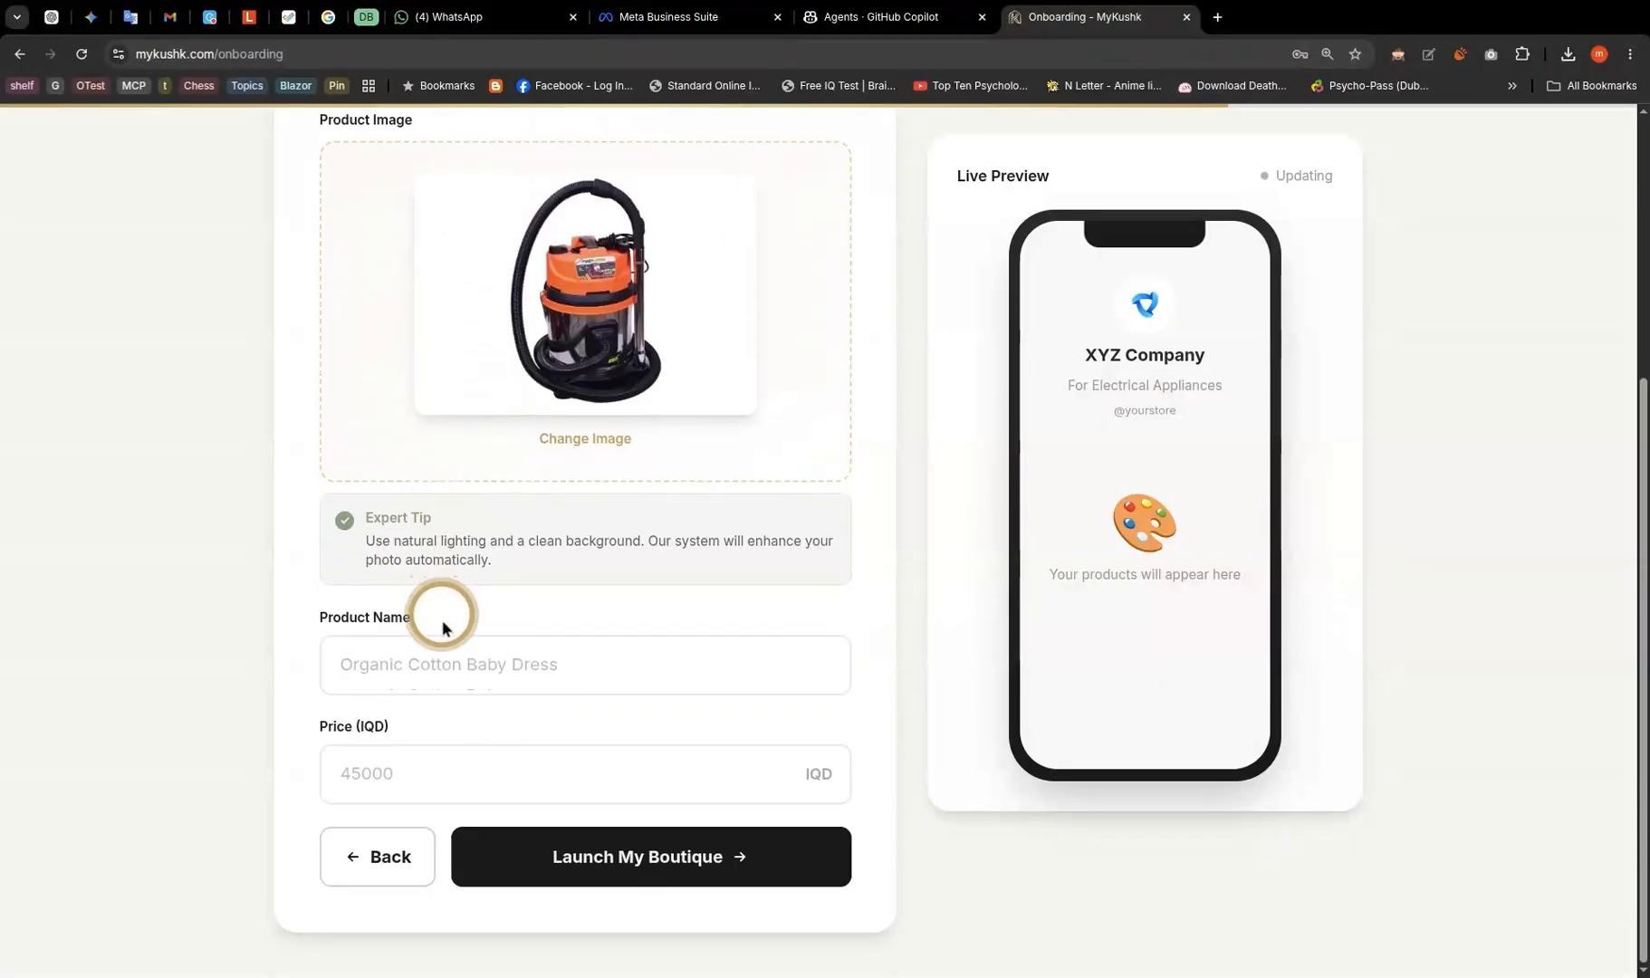
click(450, 664)
text(Vacuum Cleaner)
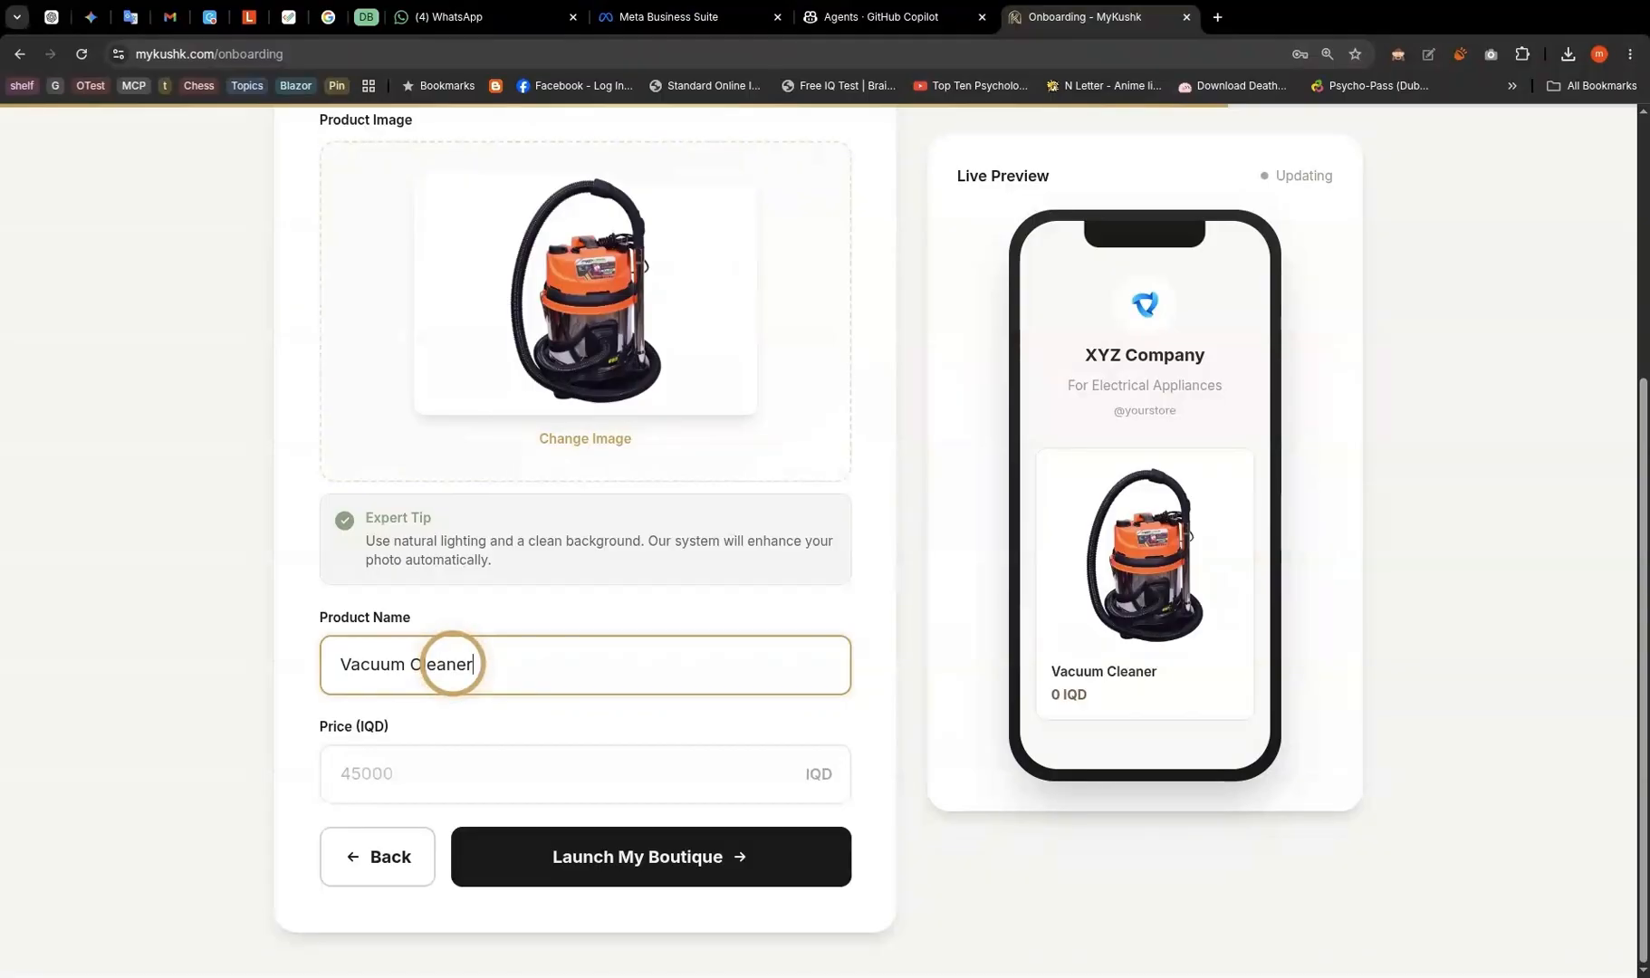
click(412, 766)
text(80000)
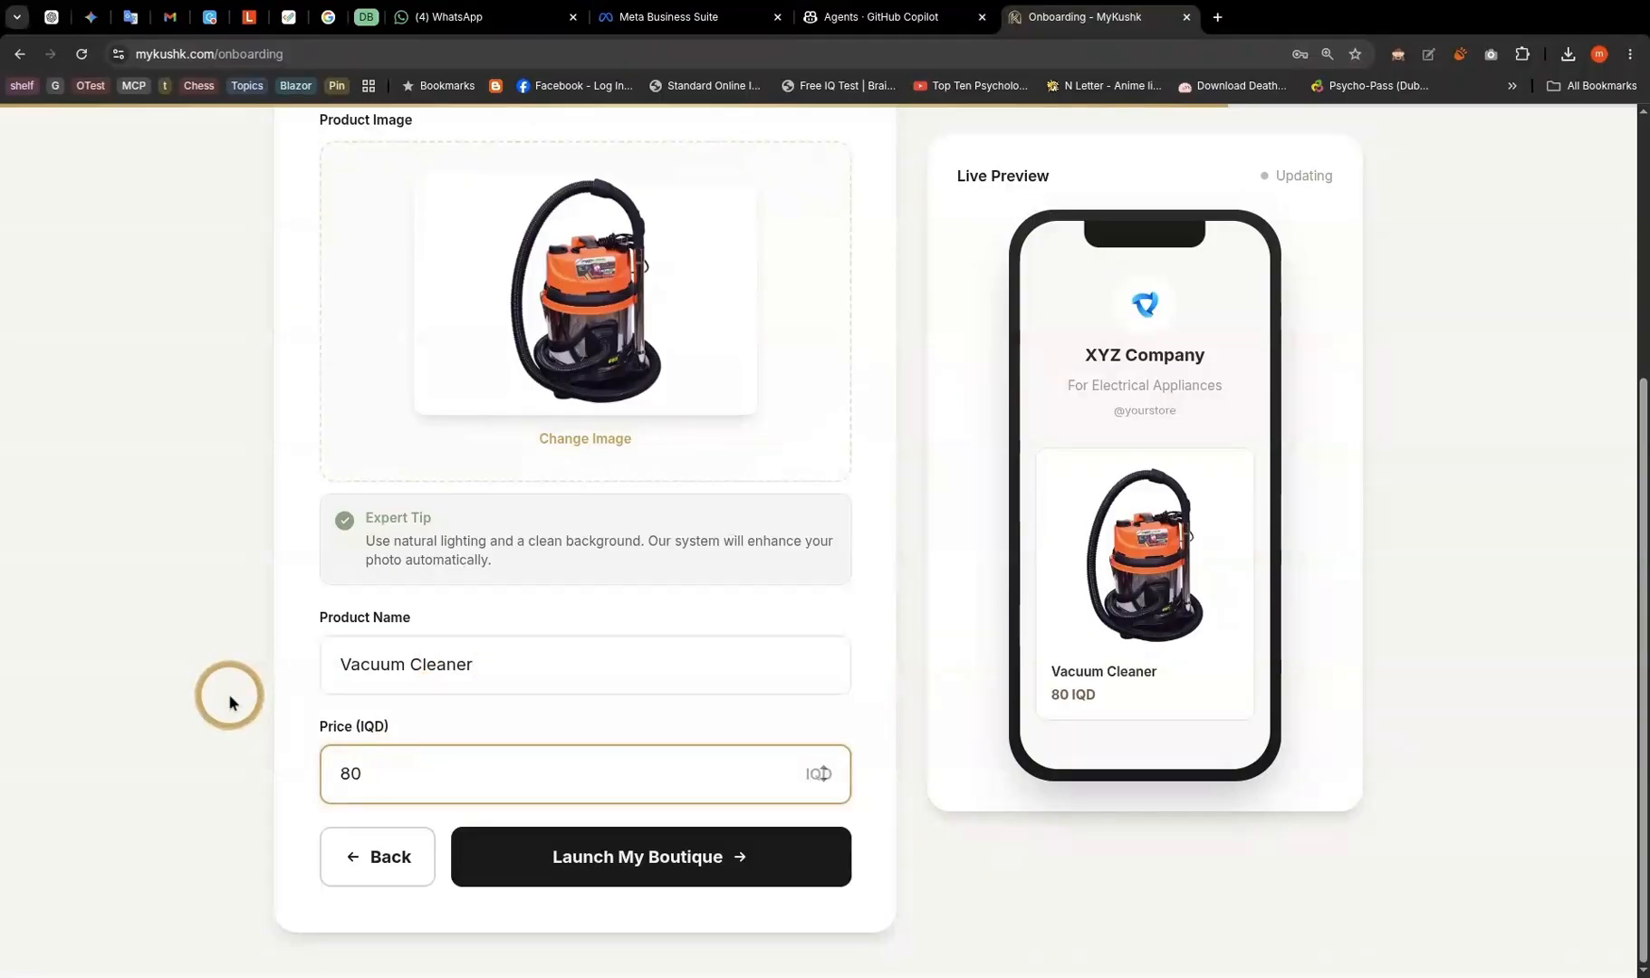
click(615, 854)
- Review the launch confirmation and go to the store dashboard
scroll(633, 462, up, 2)
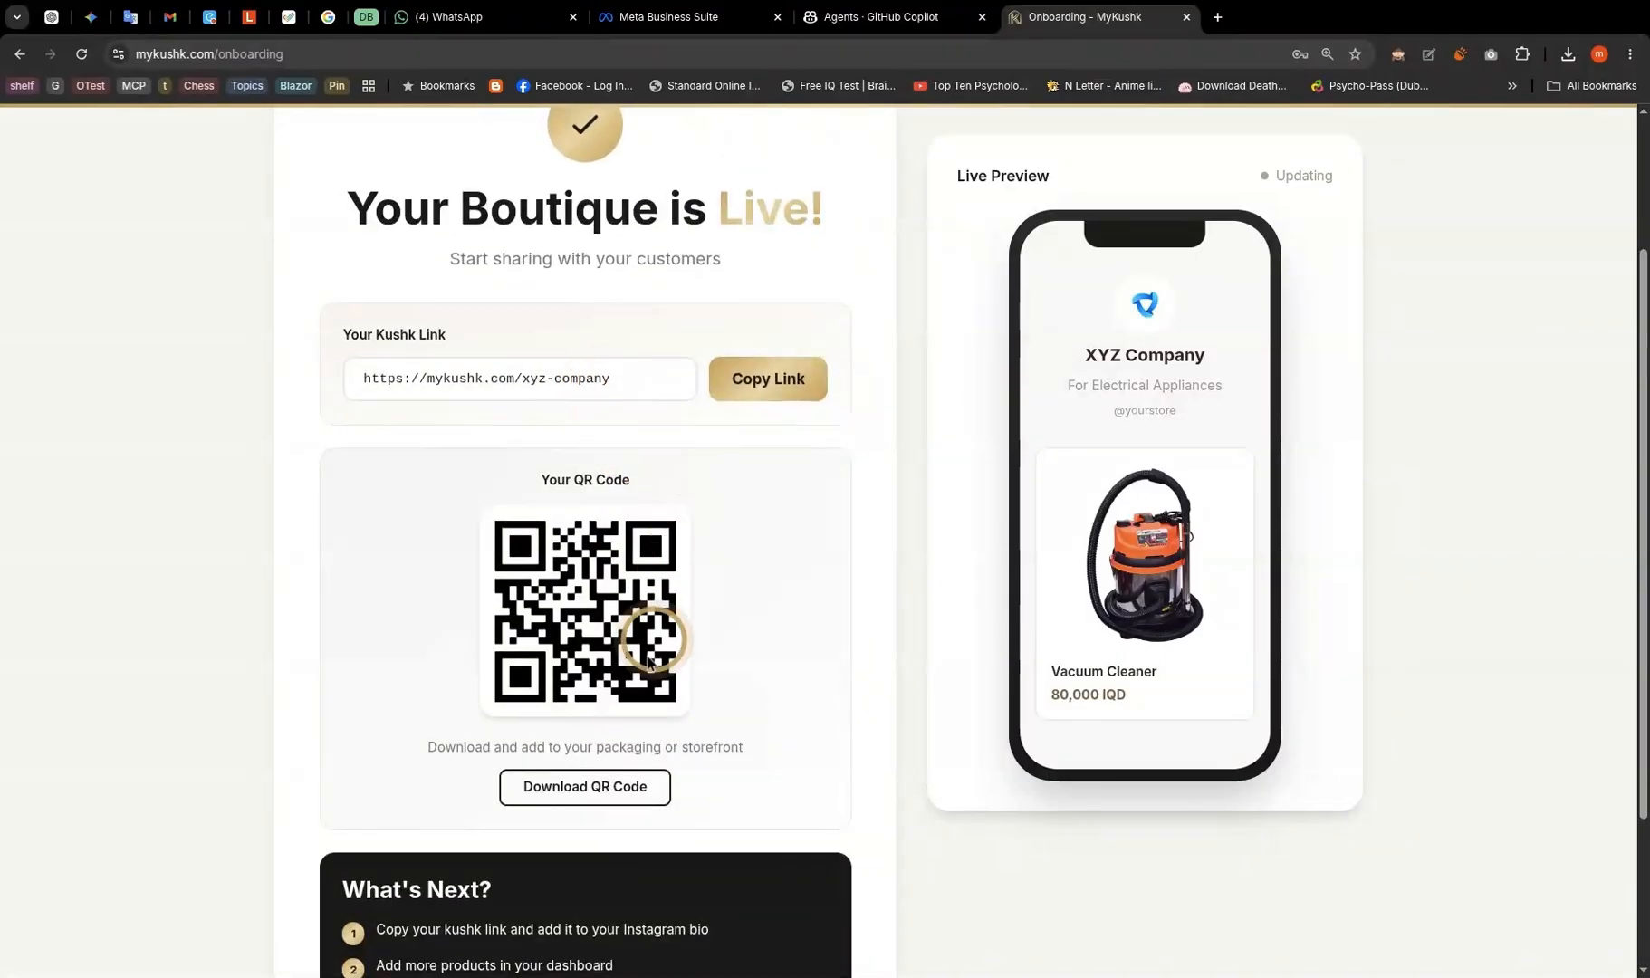
scroll(460, 769, down, 3)
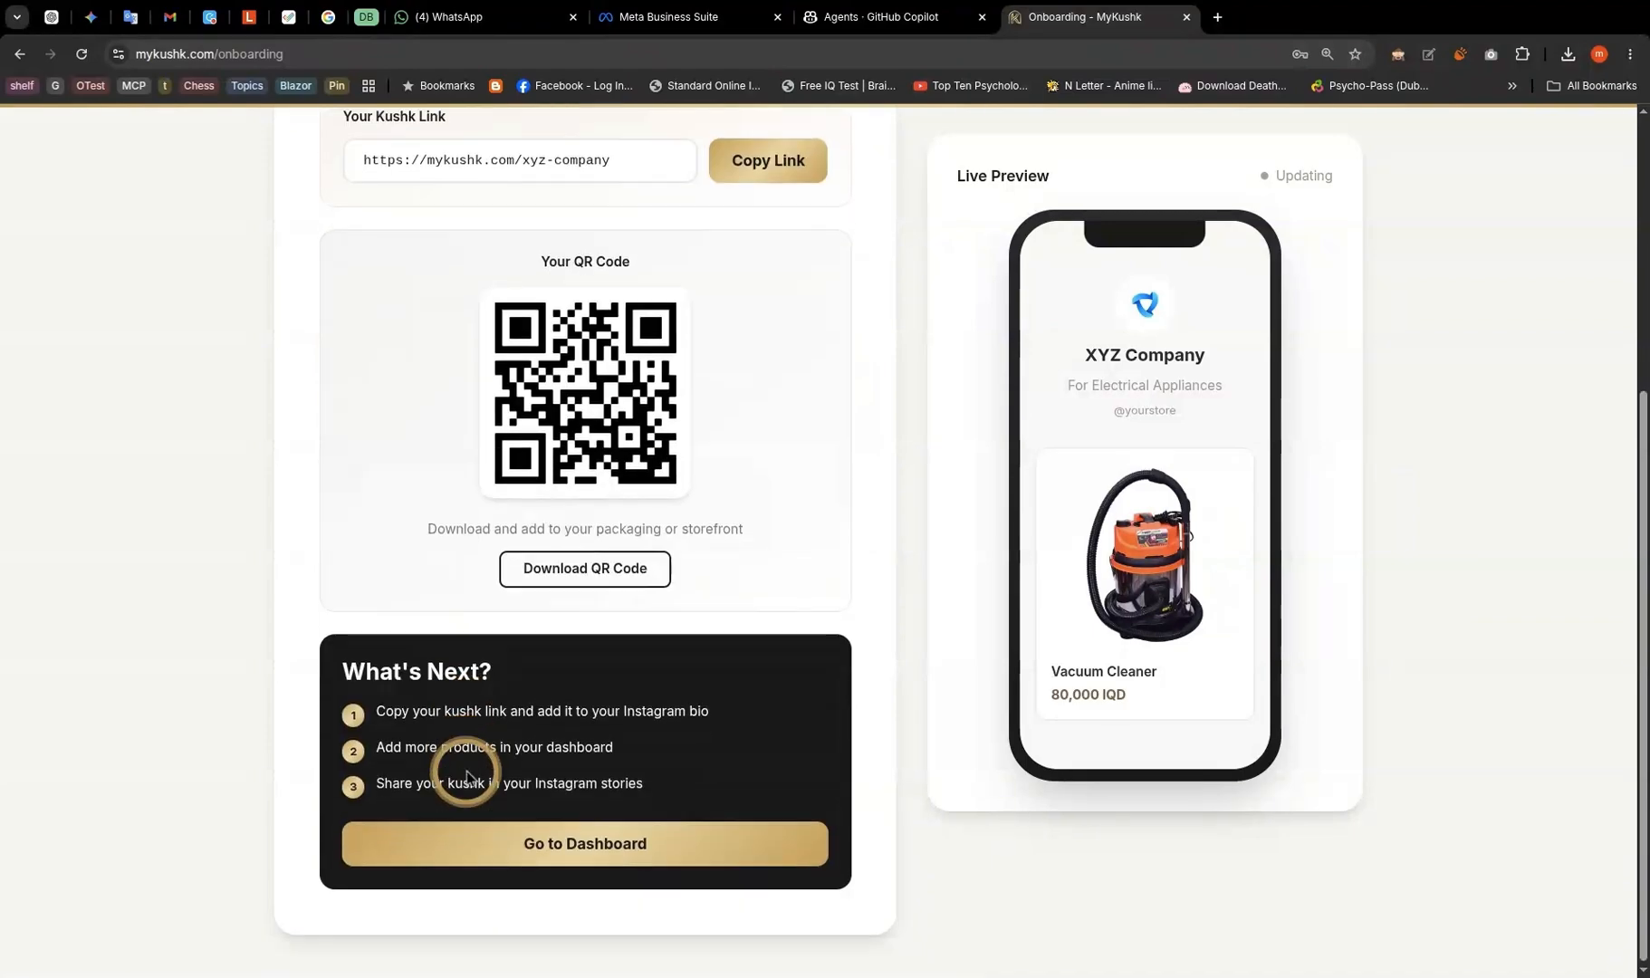
click(527, 841)
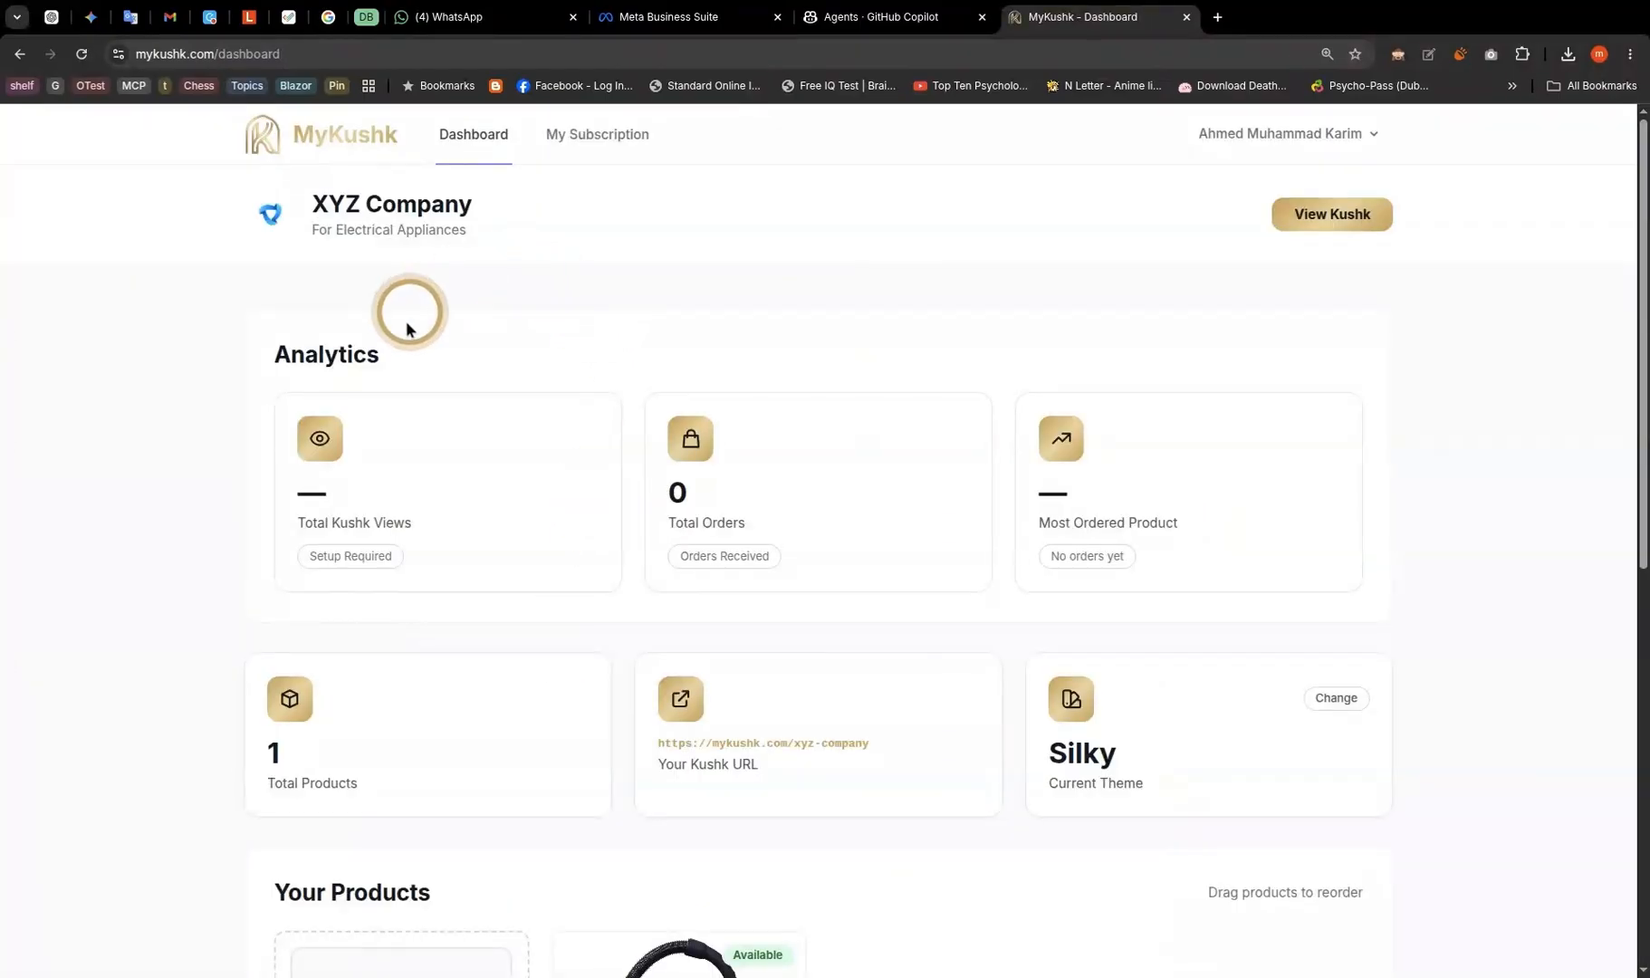
- Change the Current Theme card from Silky to Neutral
click(1291, 697)
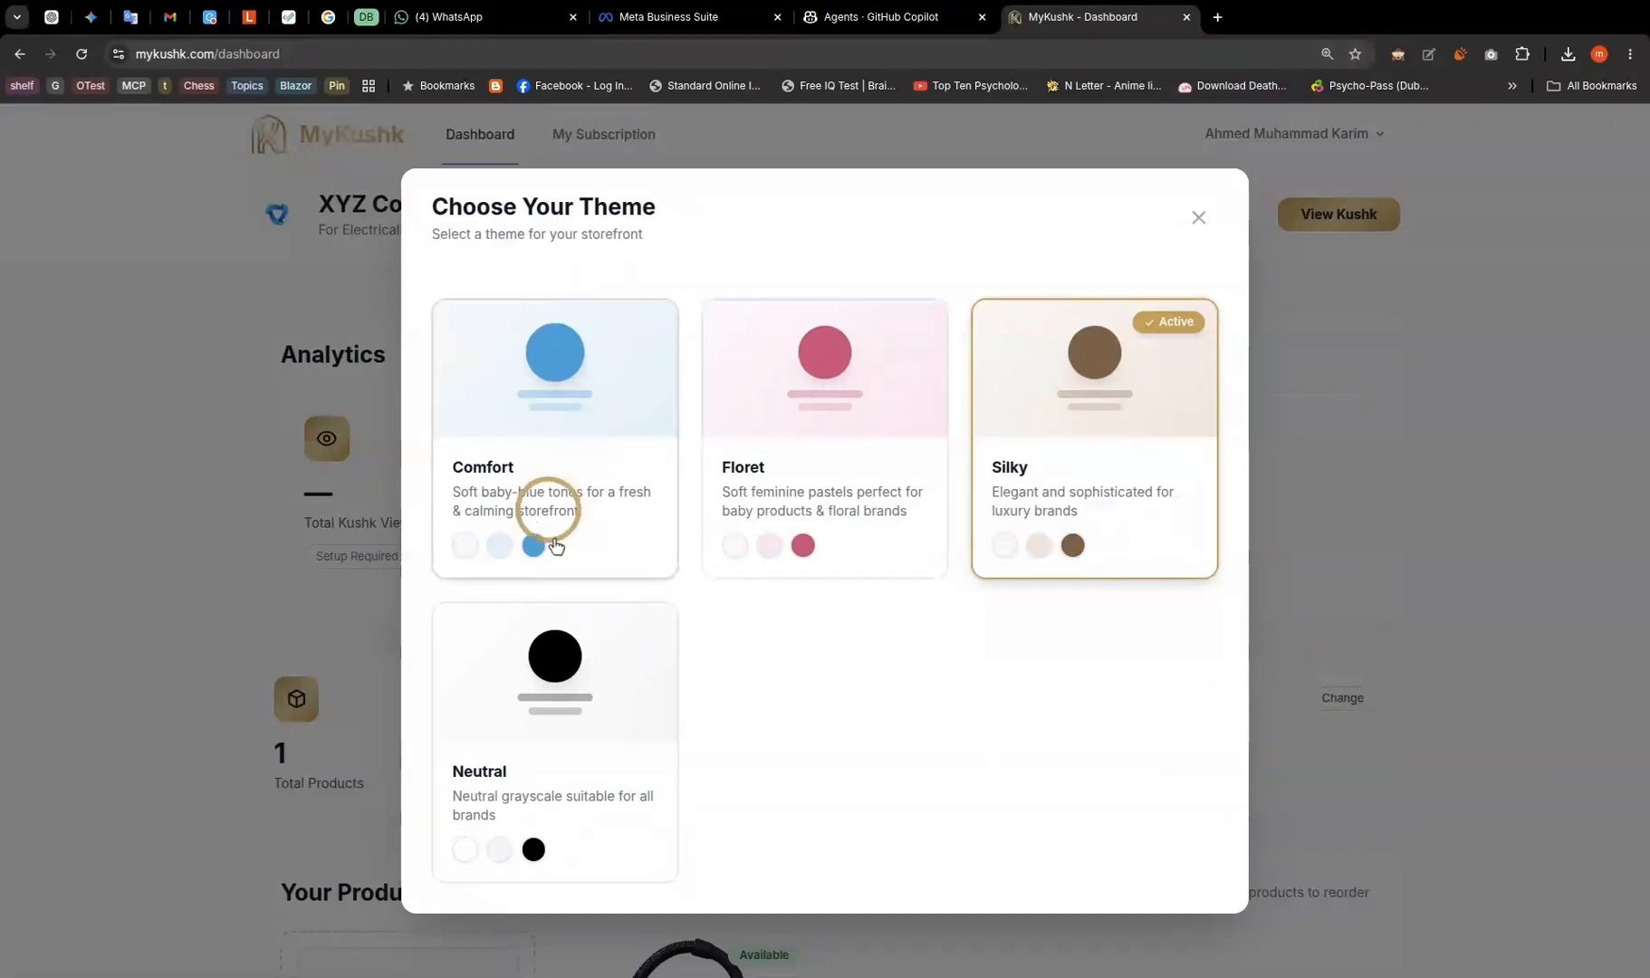
click(570, 681)
scroll(317, 688, down, 4)
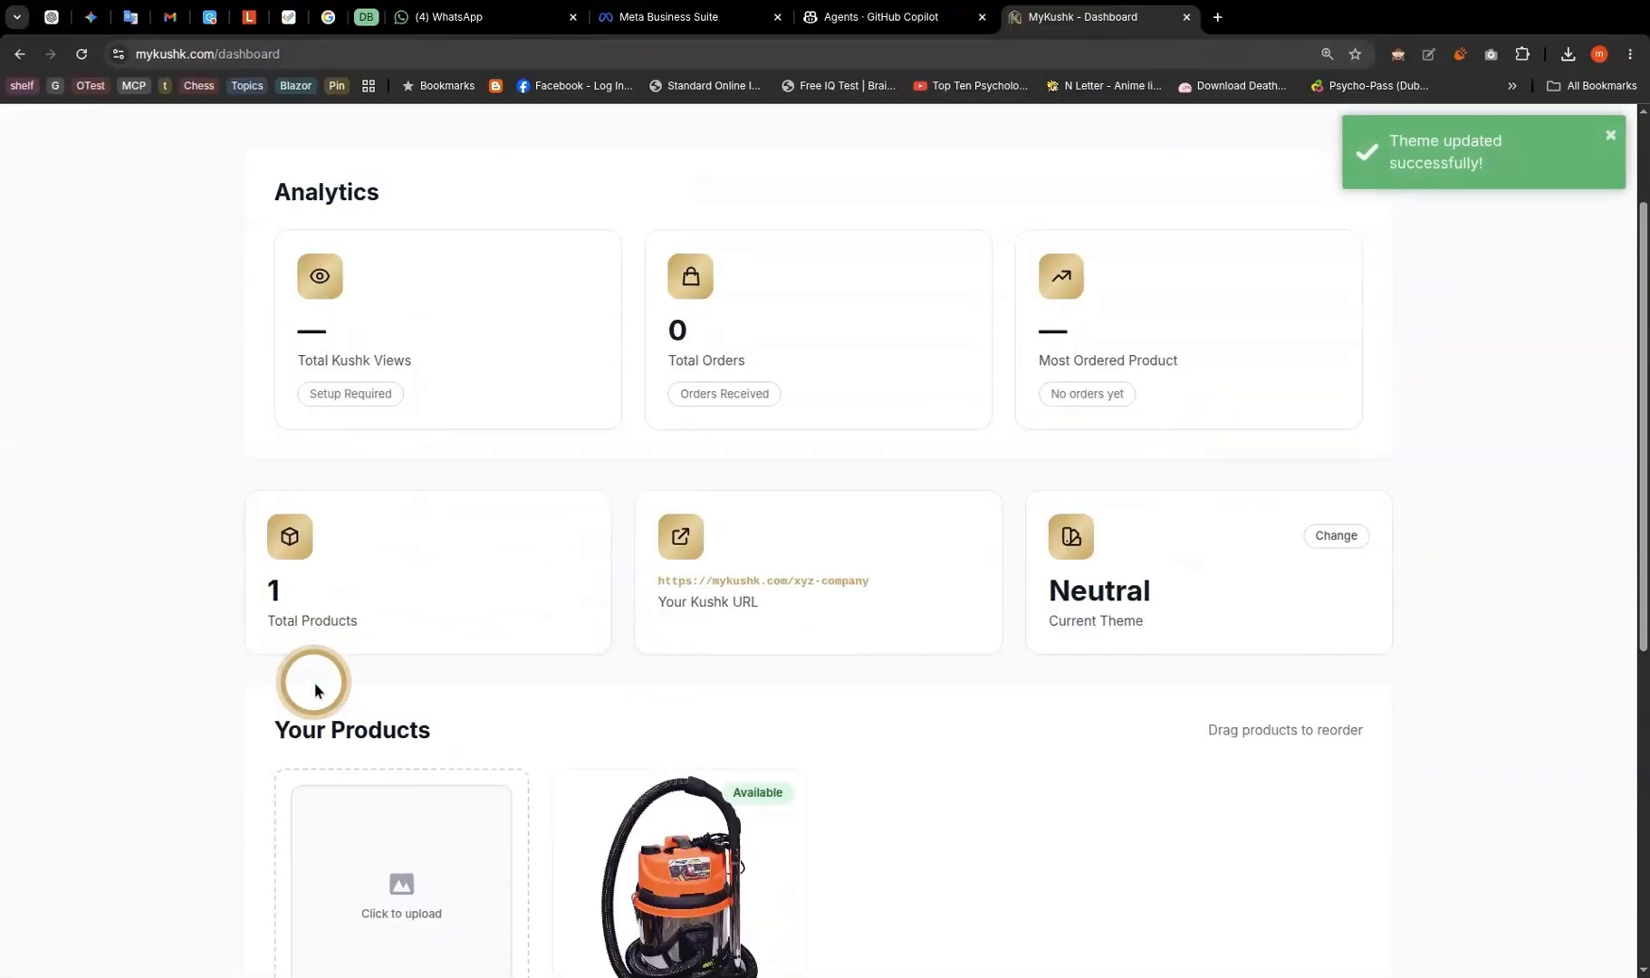
scroll(315, 690, down, 3)
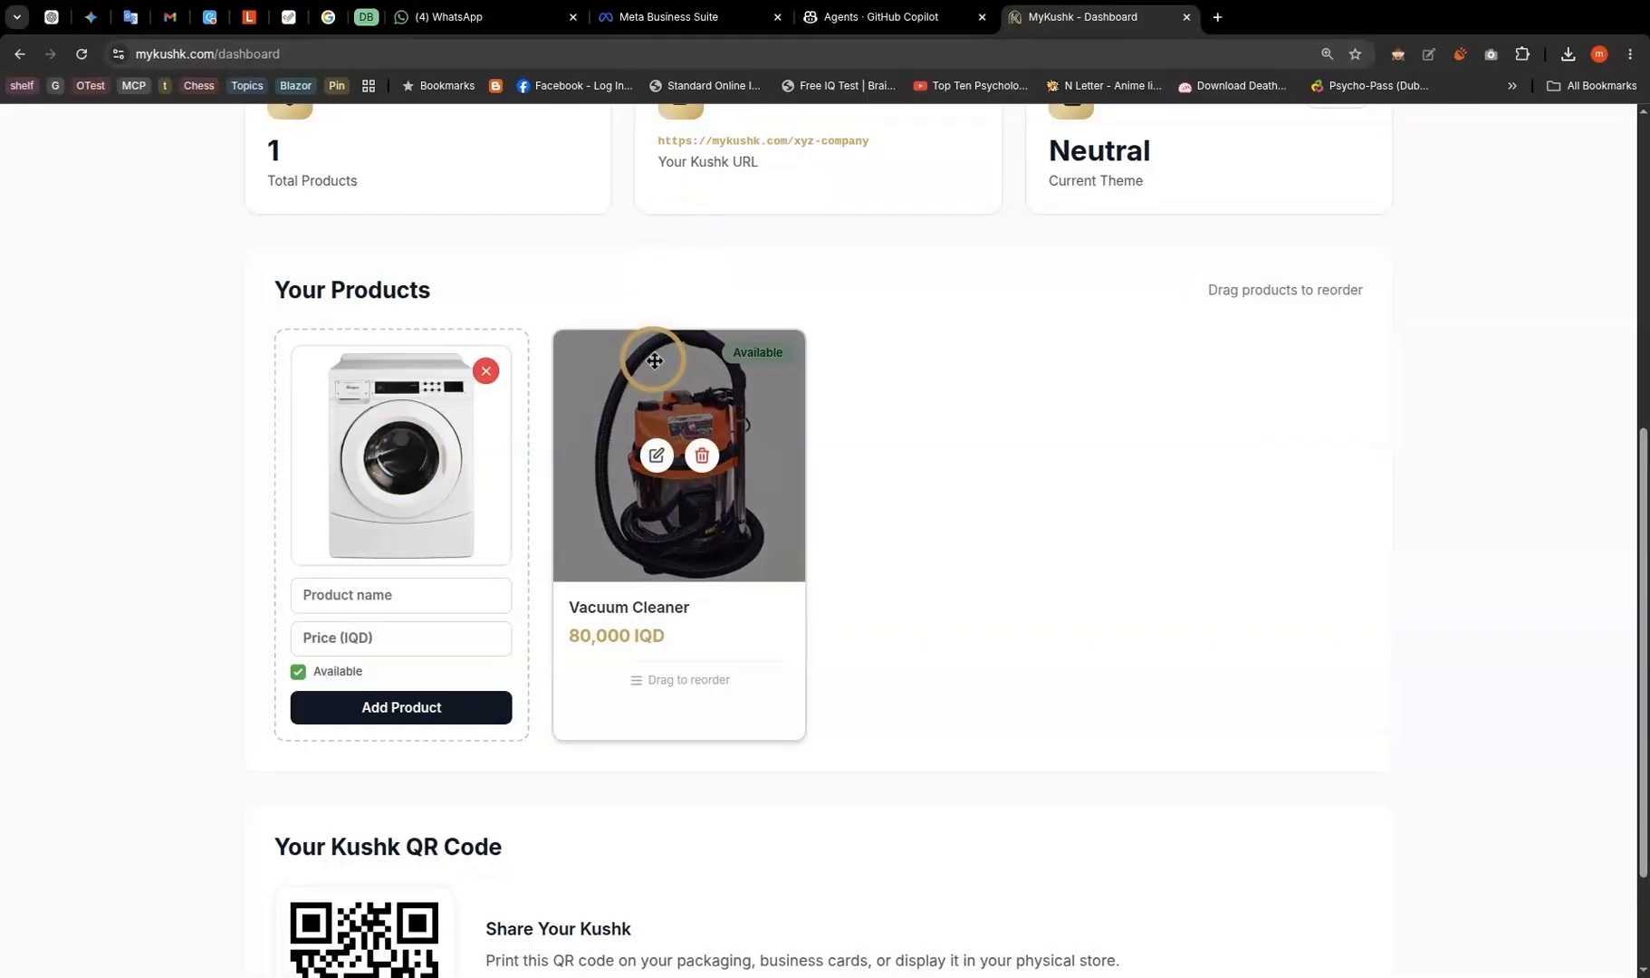
- Add a Washing Machine at 540,000 IQD and reorder it ahead of the Vacuum Cleaner
click(431, 597)
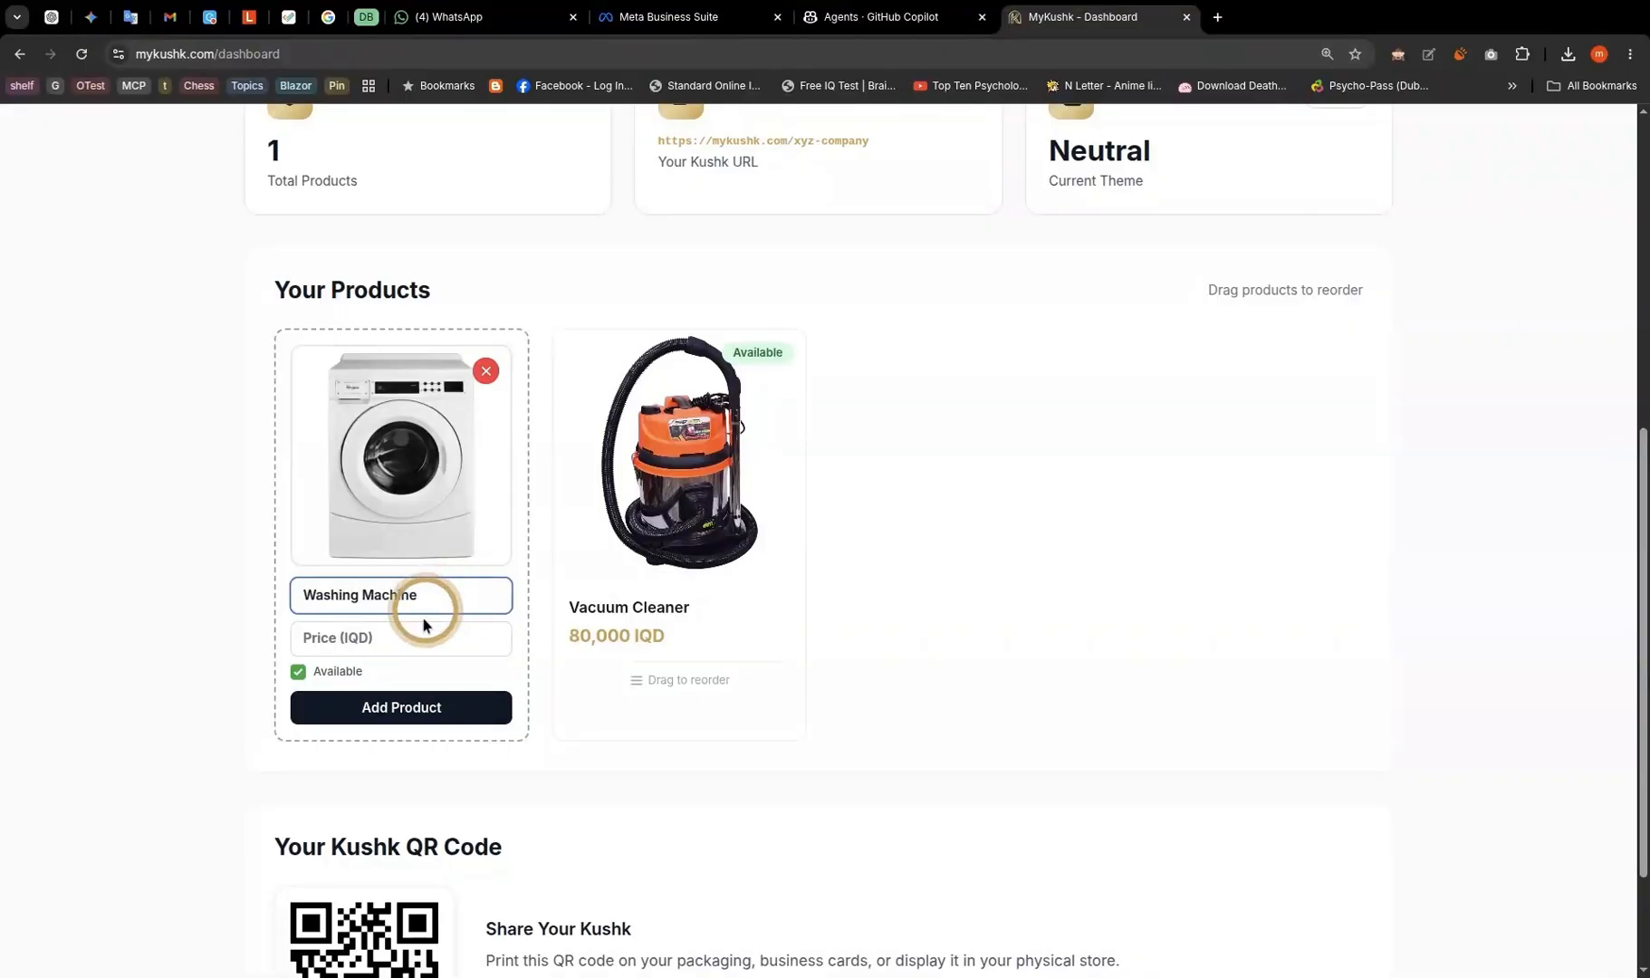
click(408, 637)
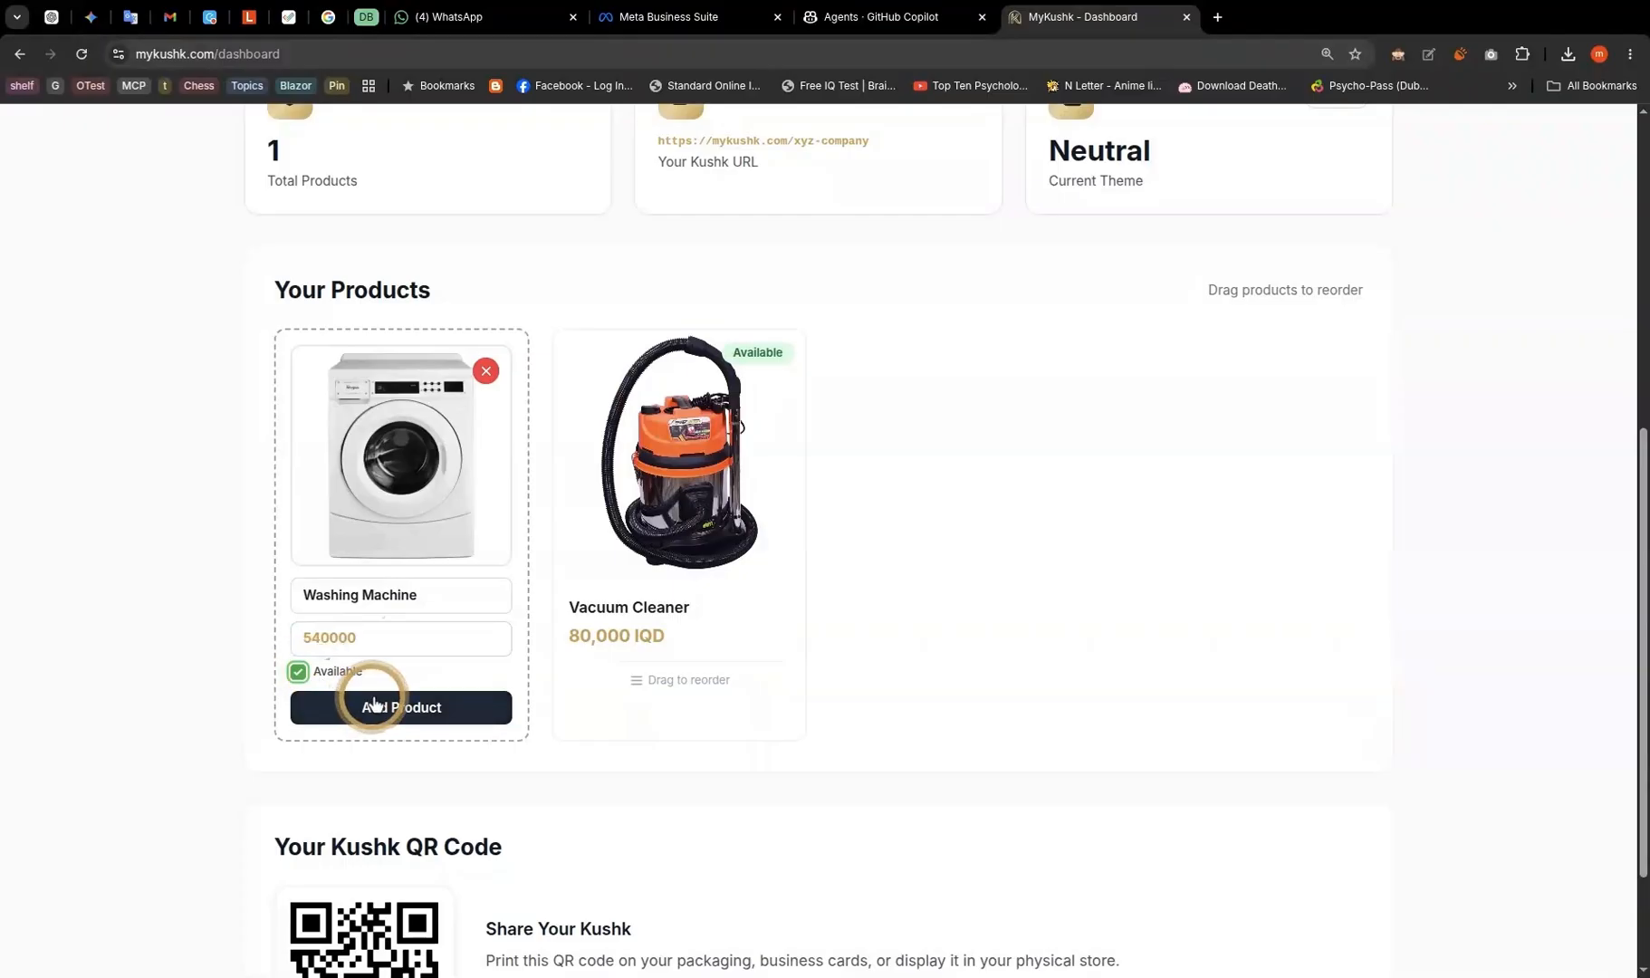
click(412, 711)
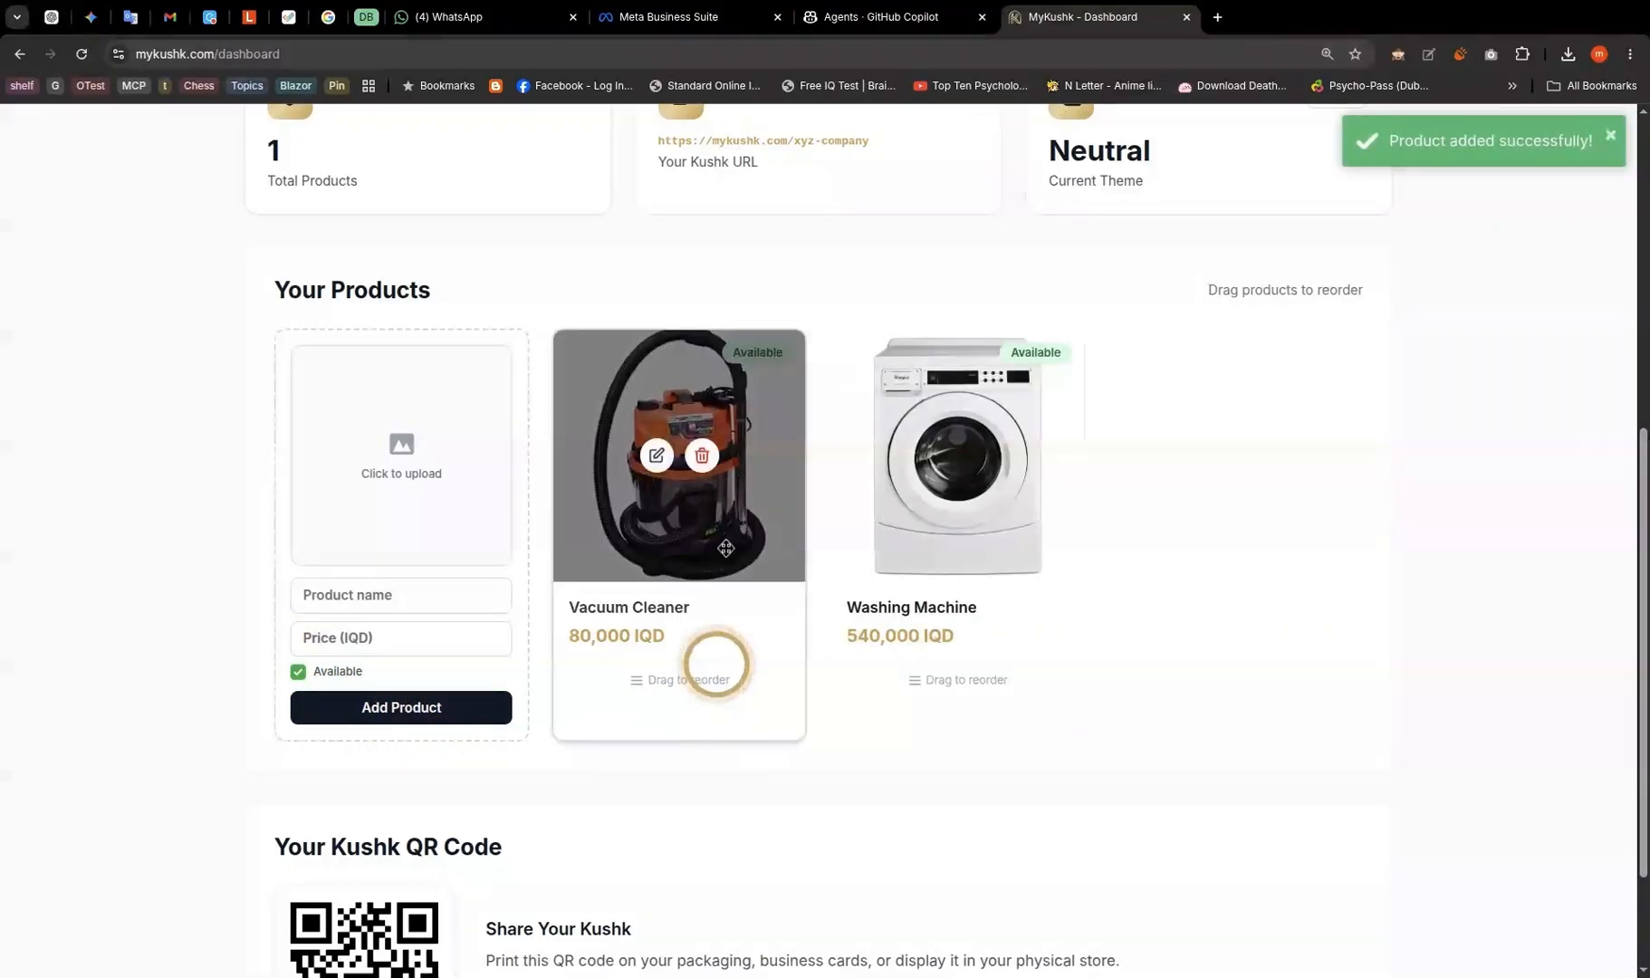
drag(617, 406, 894, 433)
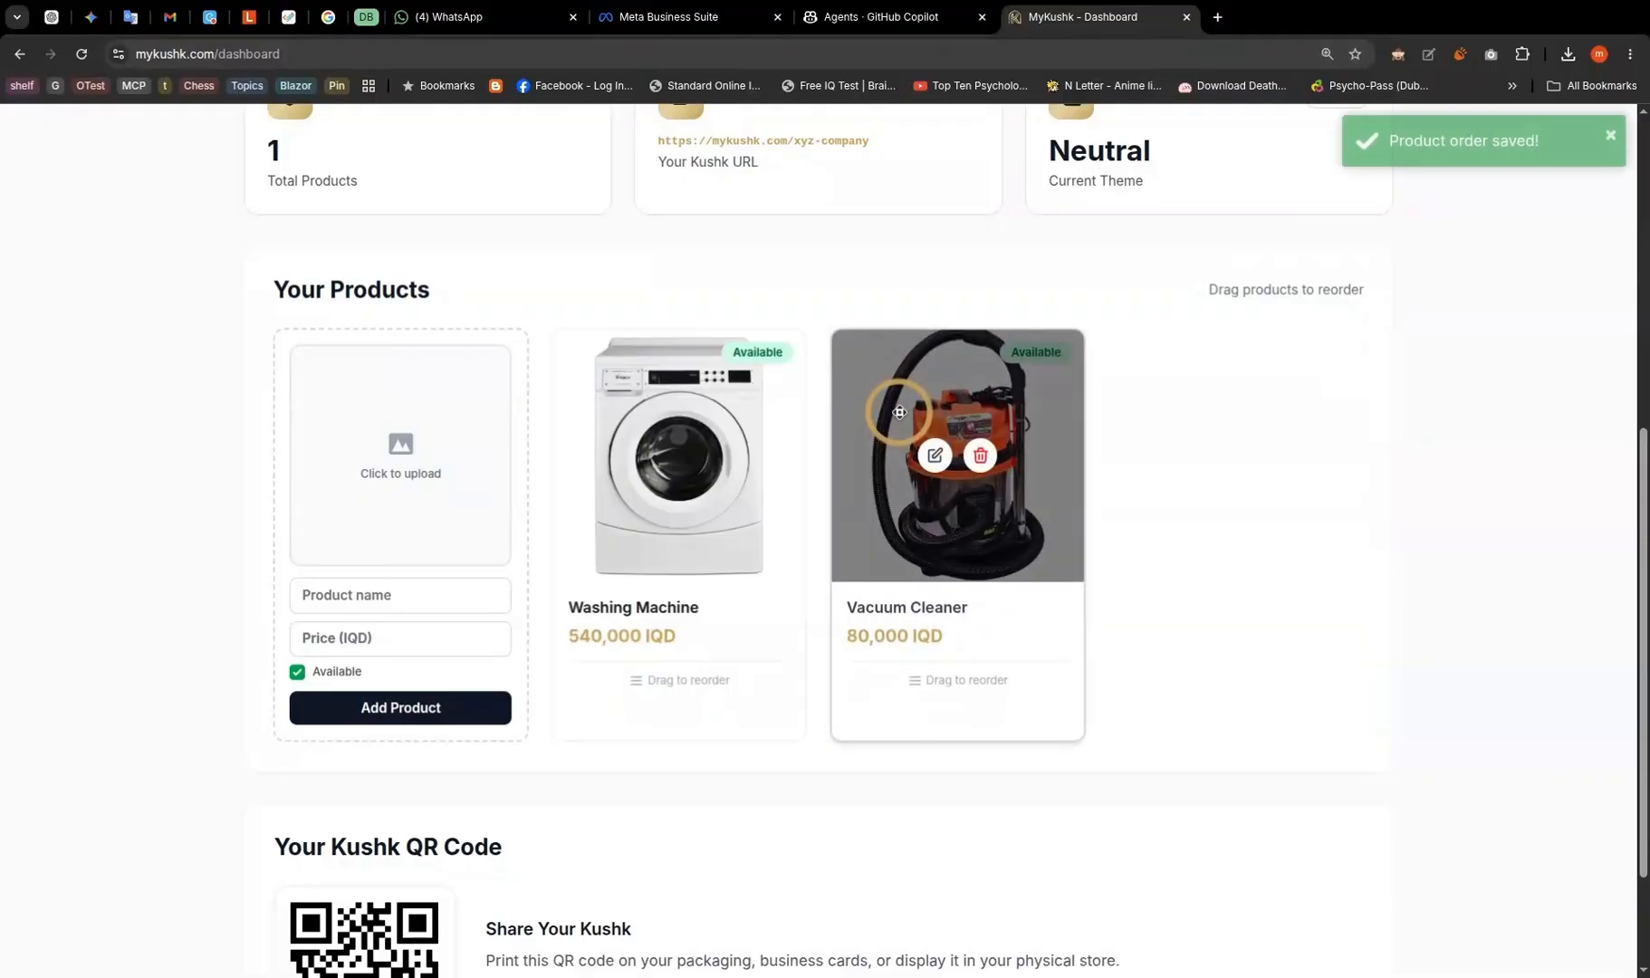
click(936, 457)
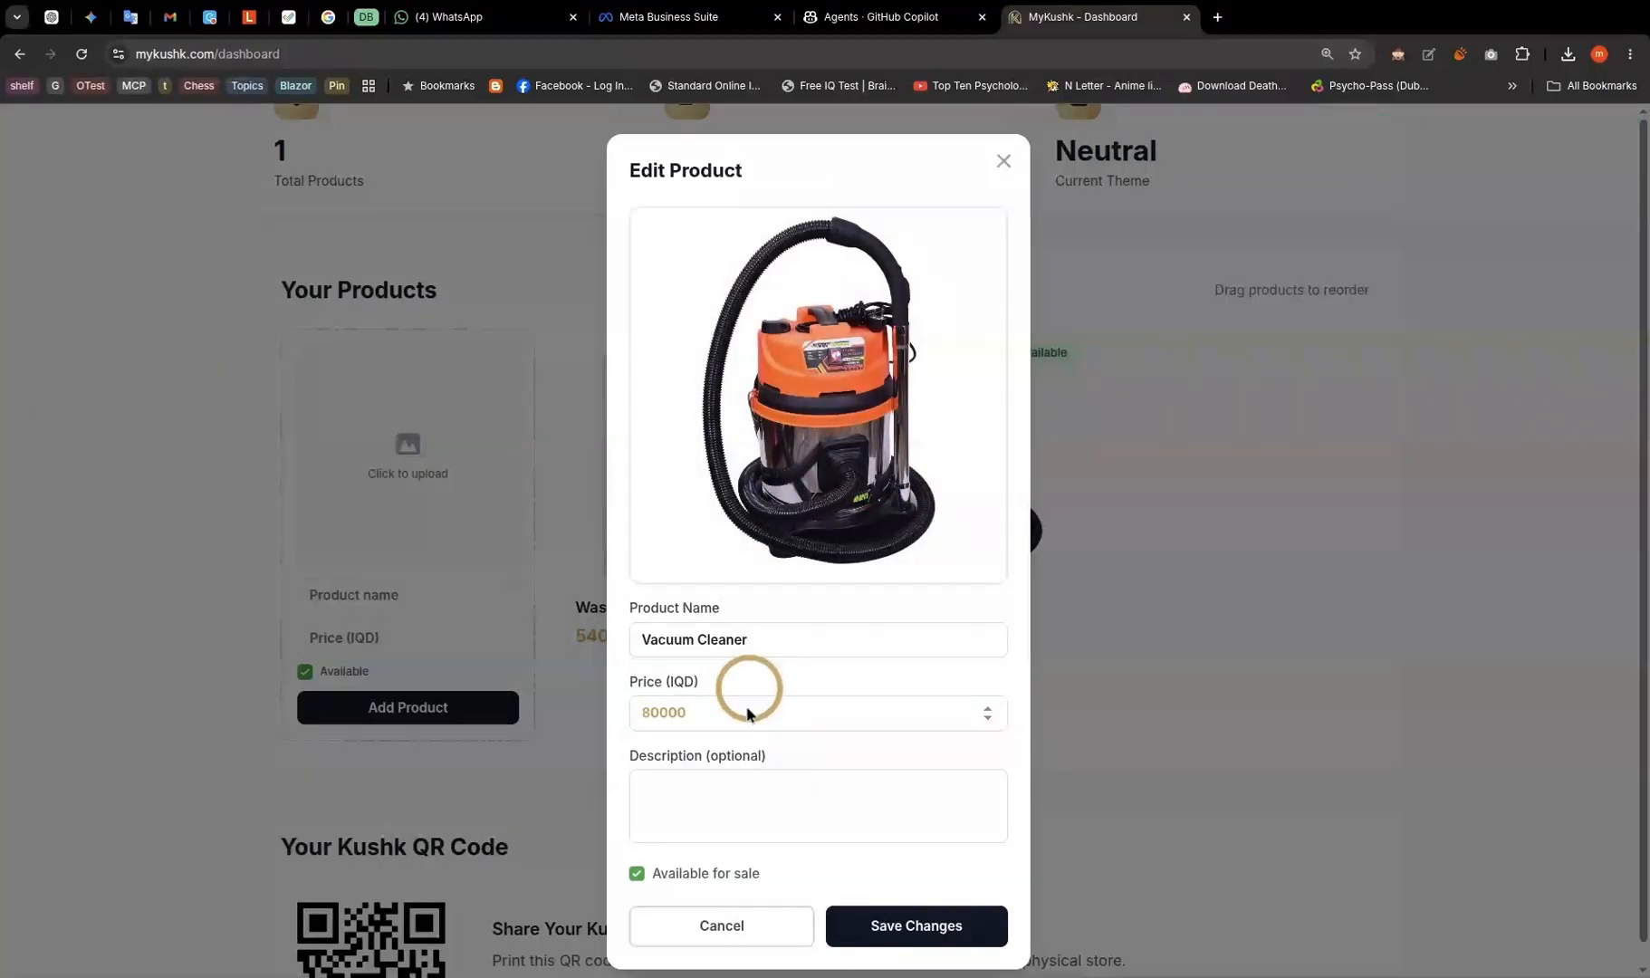
- Save the description '800W vacuum cleaner' on the Vacuum Cleaner product
scroll(726, 800, down, 1)
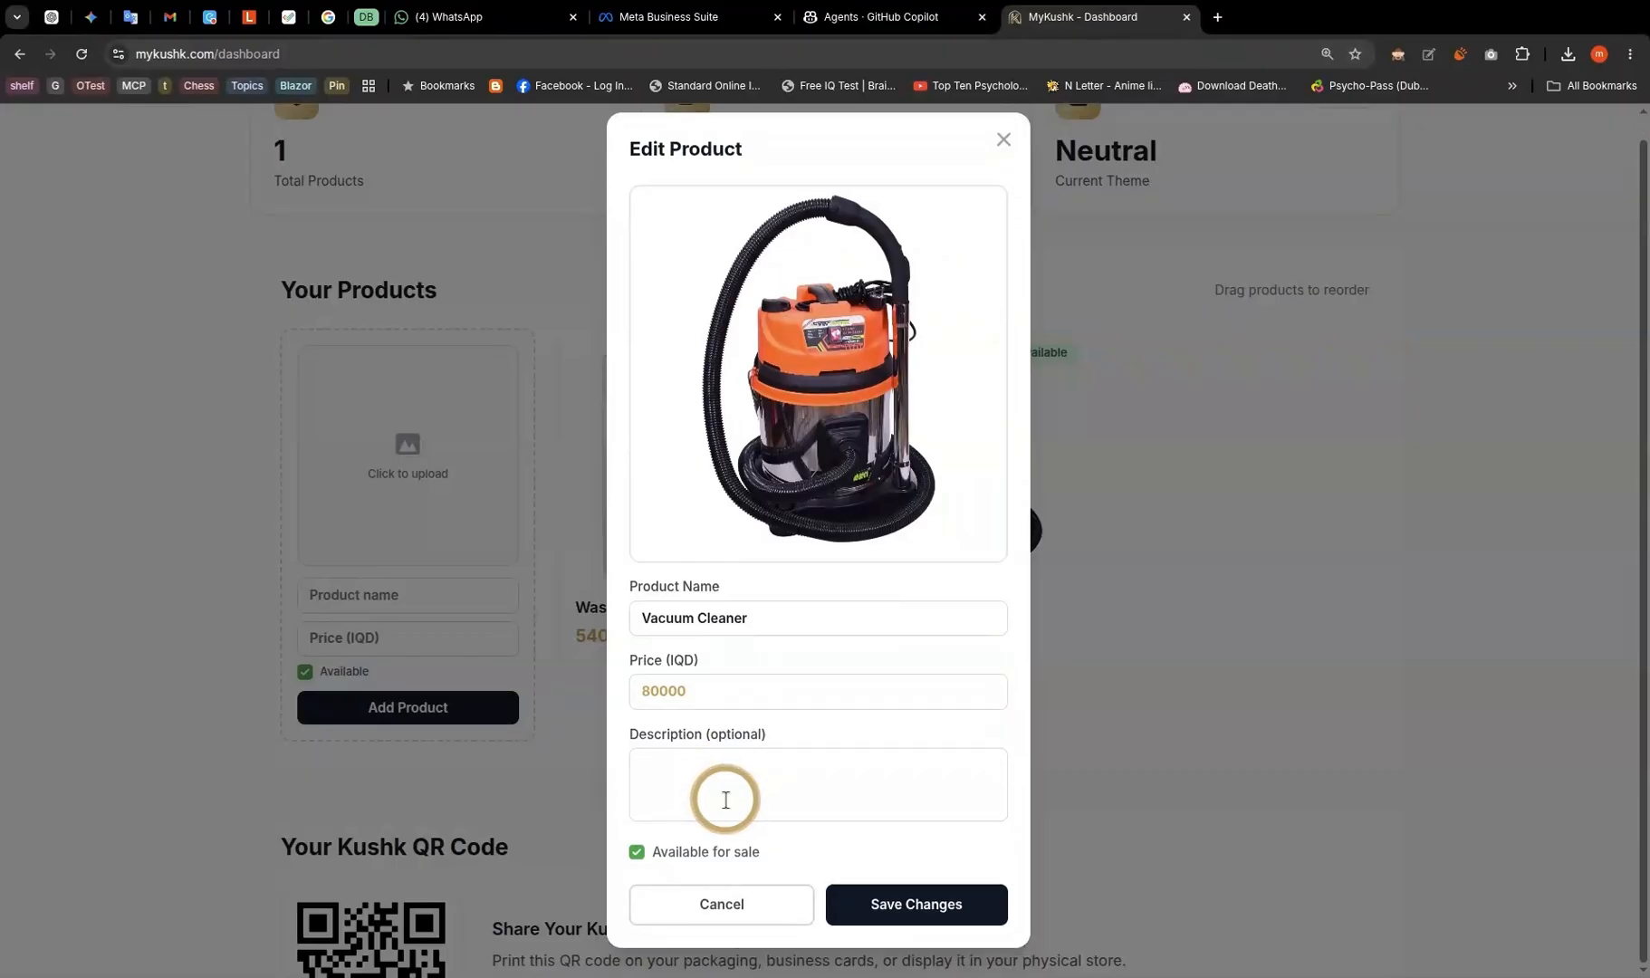
click(694, 760)
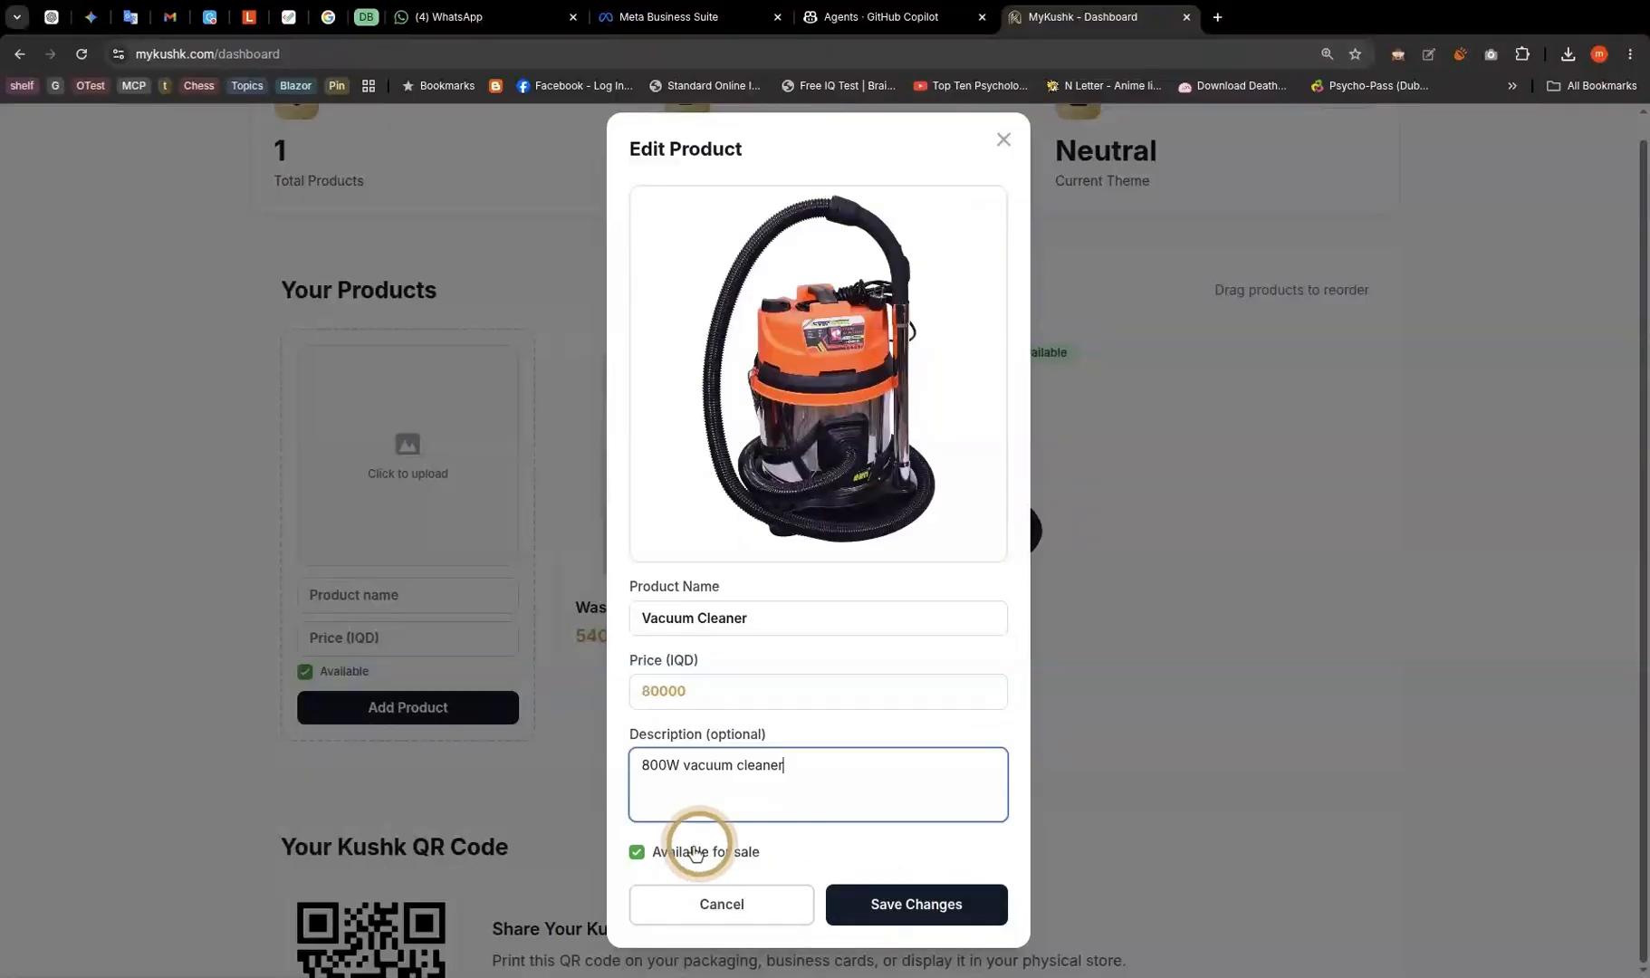
click(904, 915)
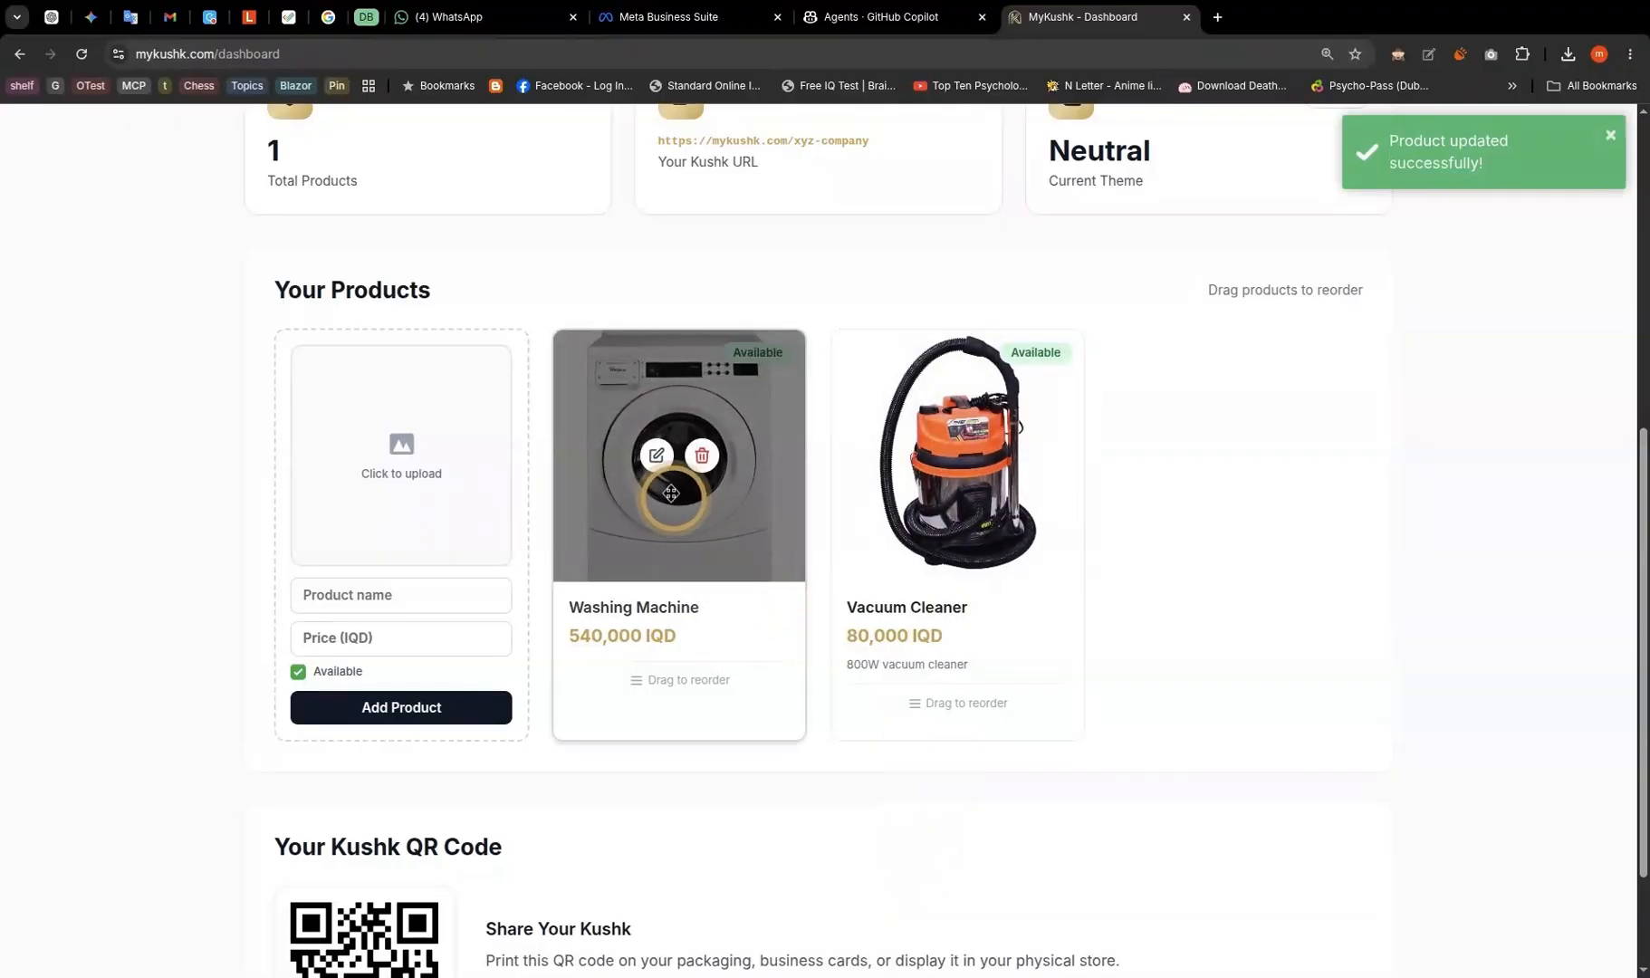
click(655, 457)
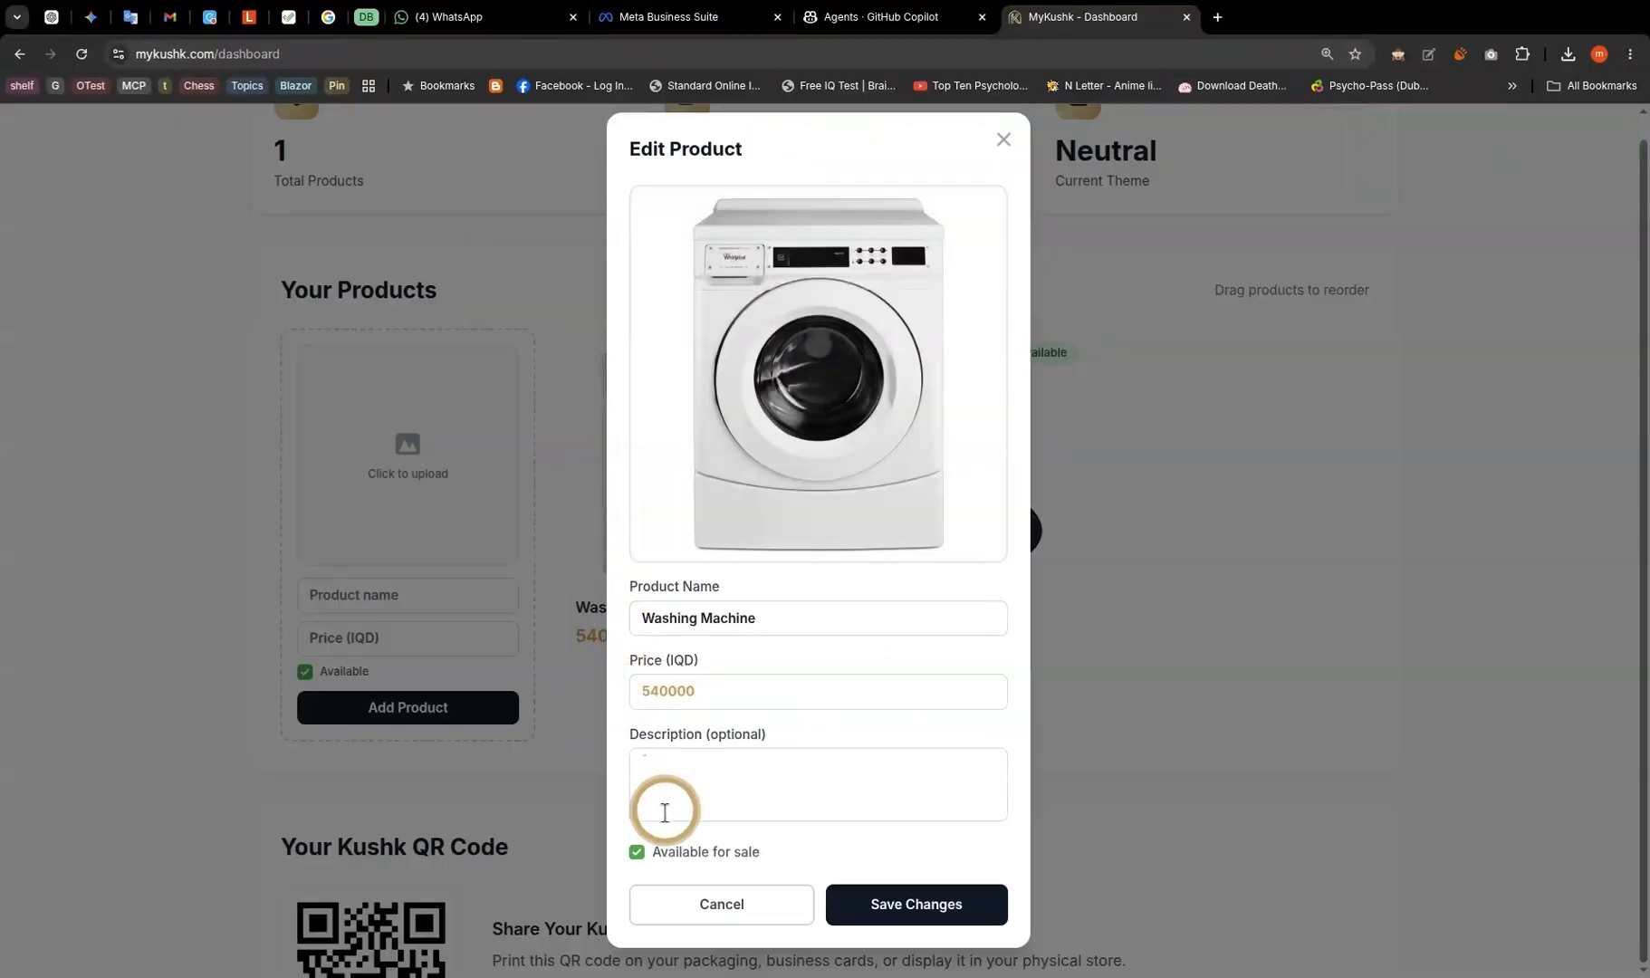
- Uncheck Available for sale on the Washing Machine and save the change
click(638, 851)
click(901, 901)
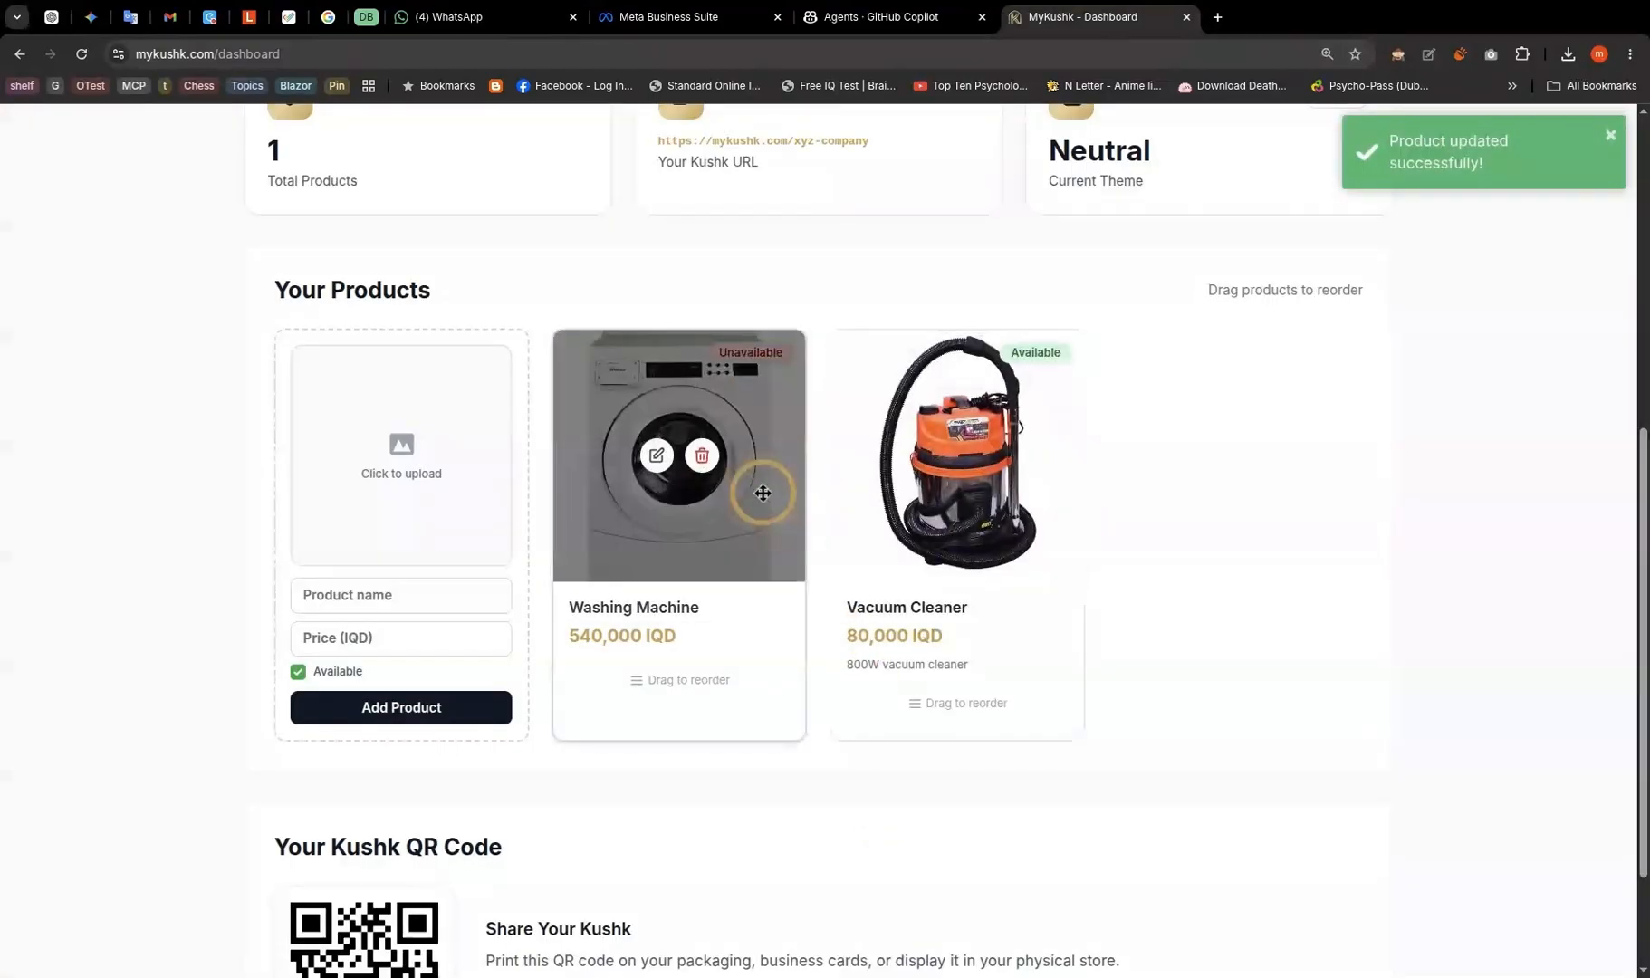
scroll(685, 471, down, 2)
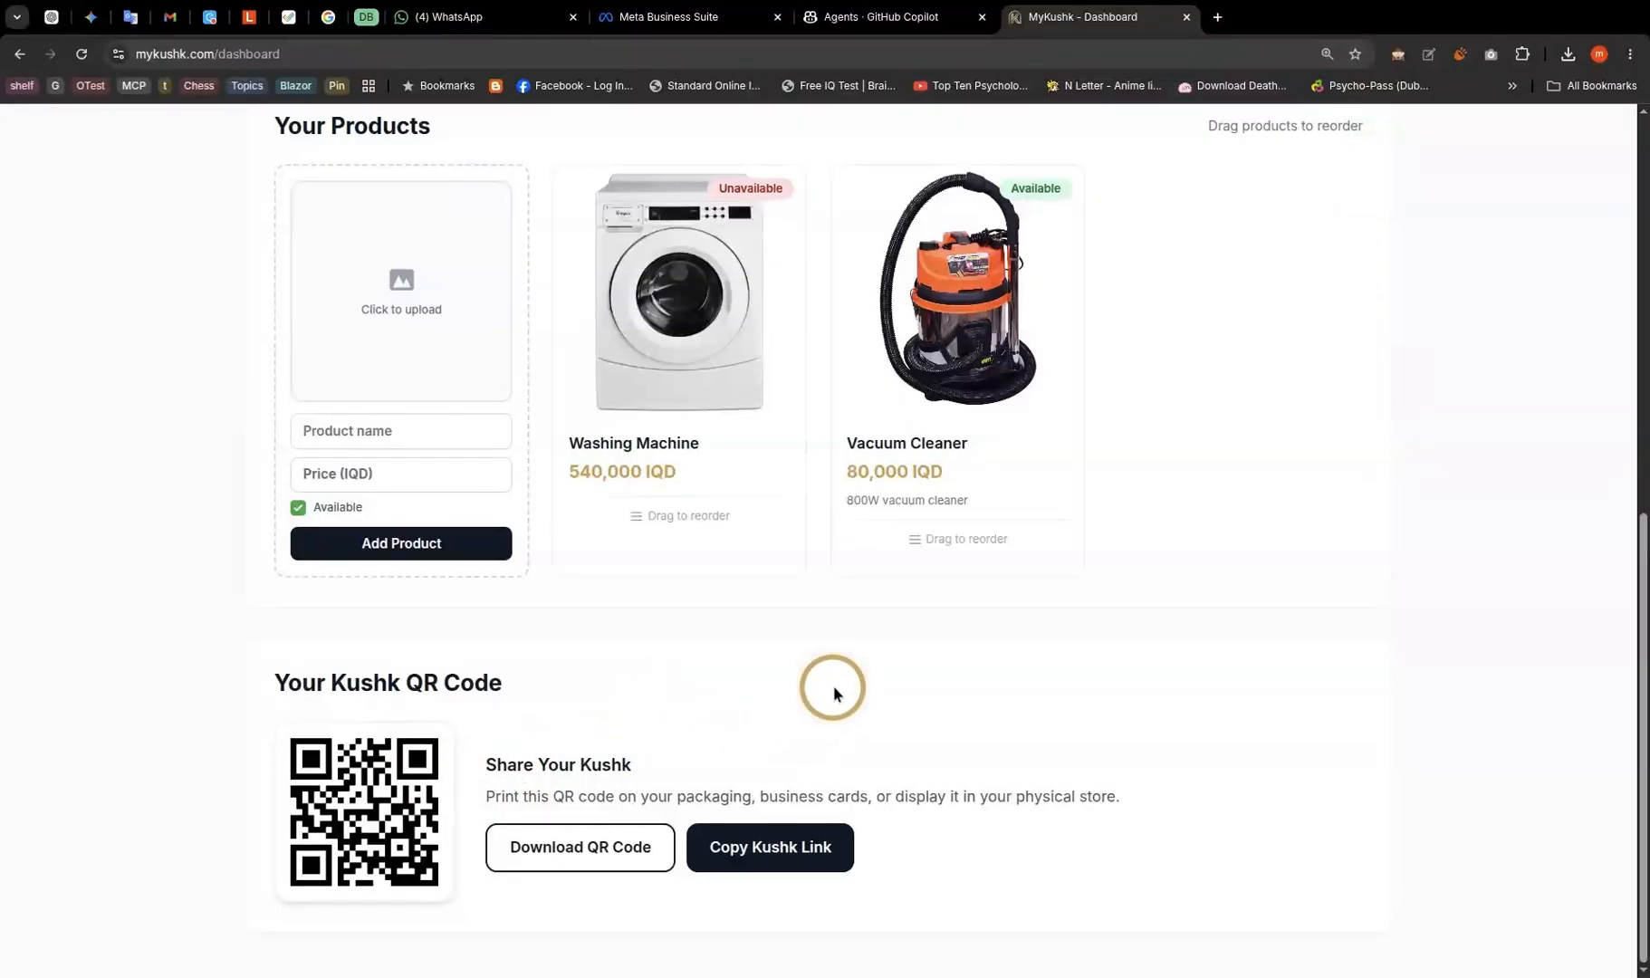
scroll(832, 699, up, 8)
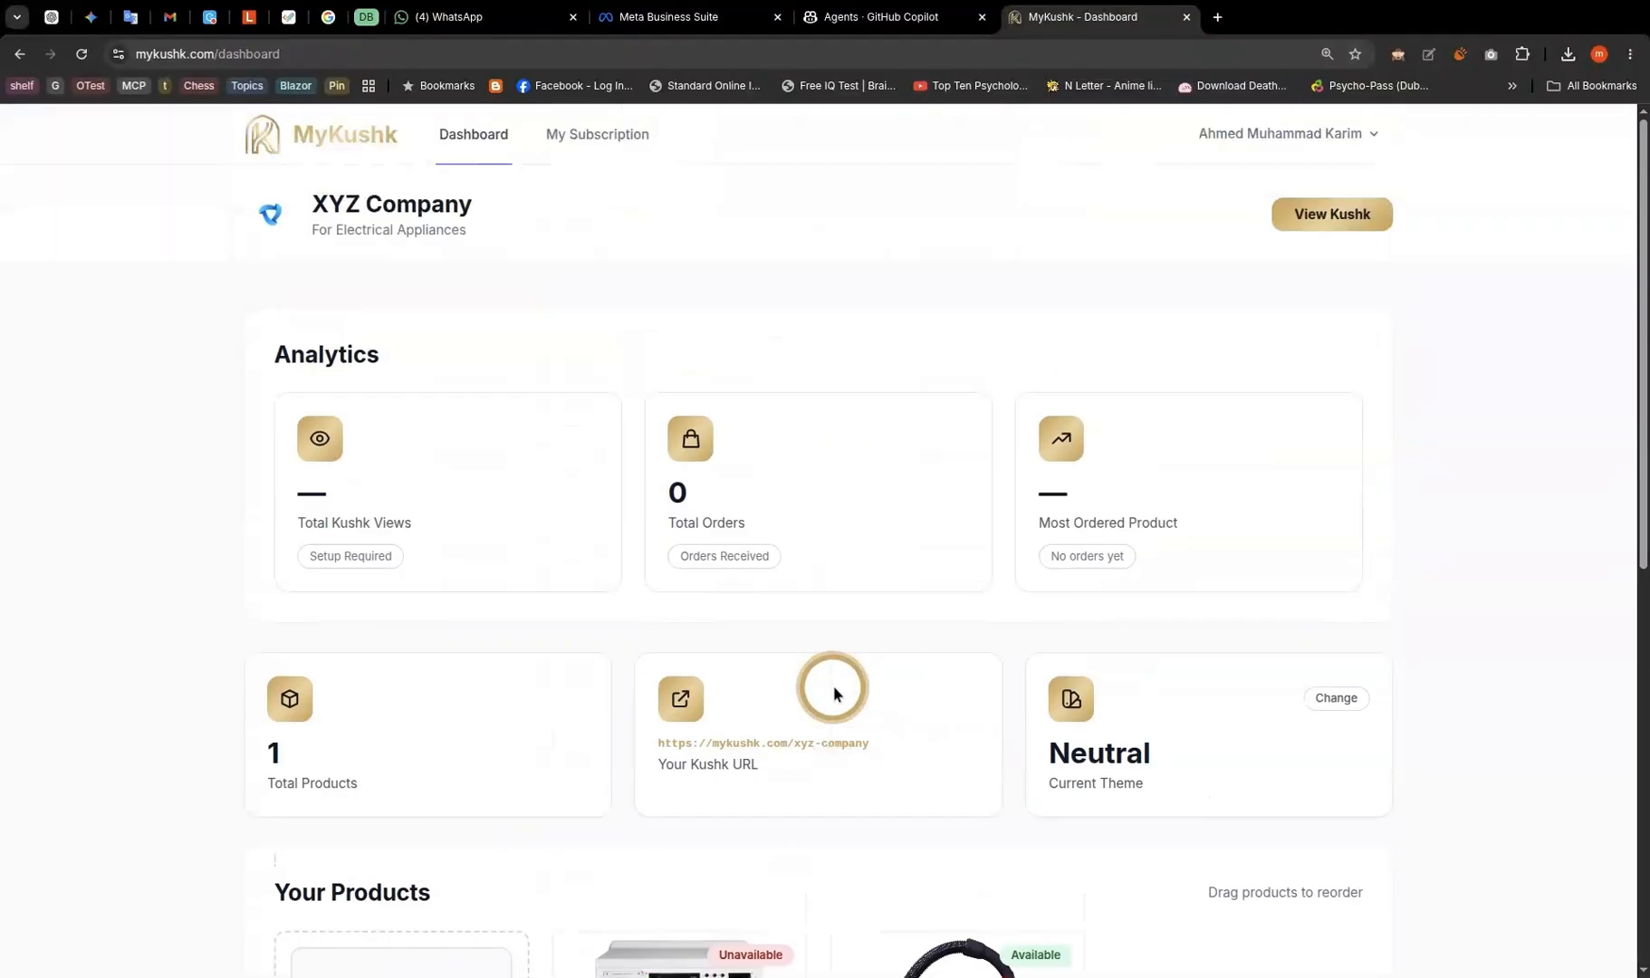
- On the public storefront, add three Vacuum Cleaners to the cart
click(1323, 218)
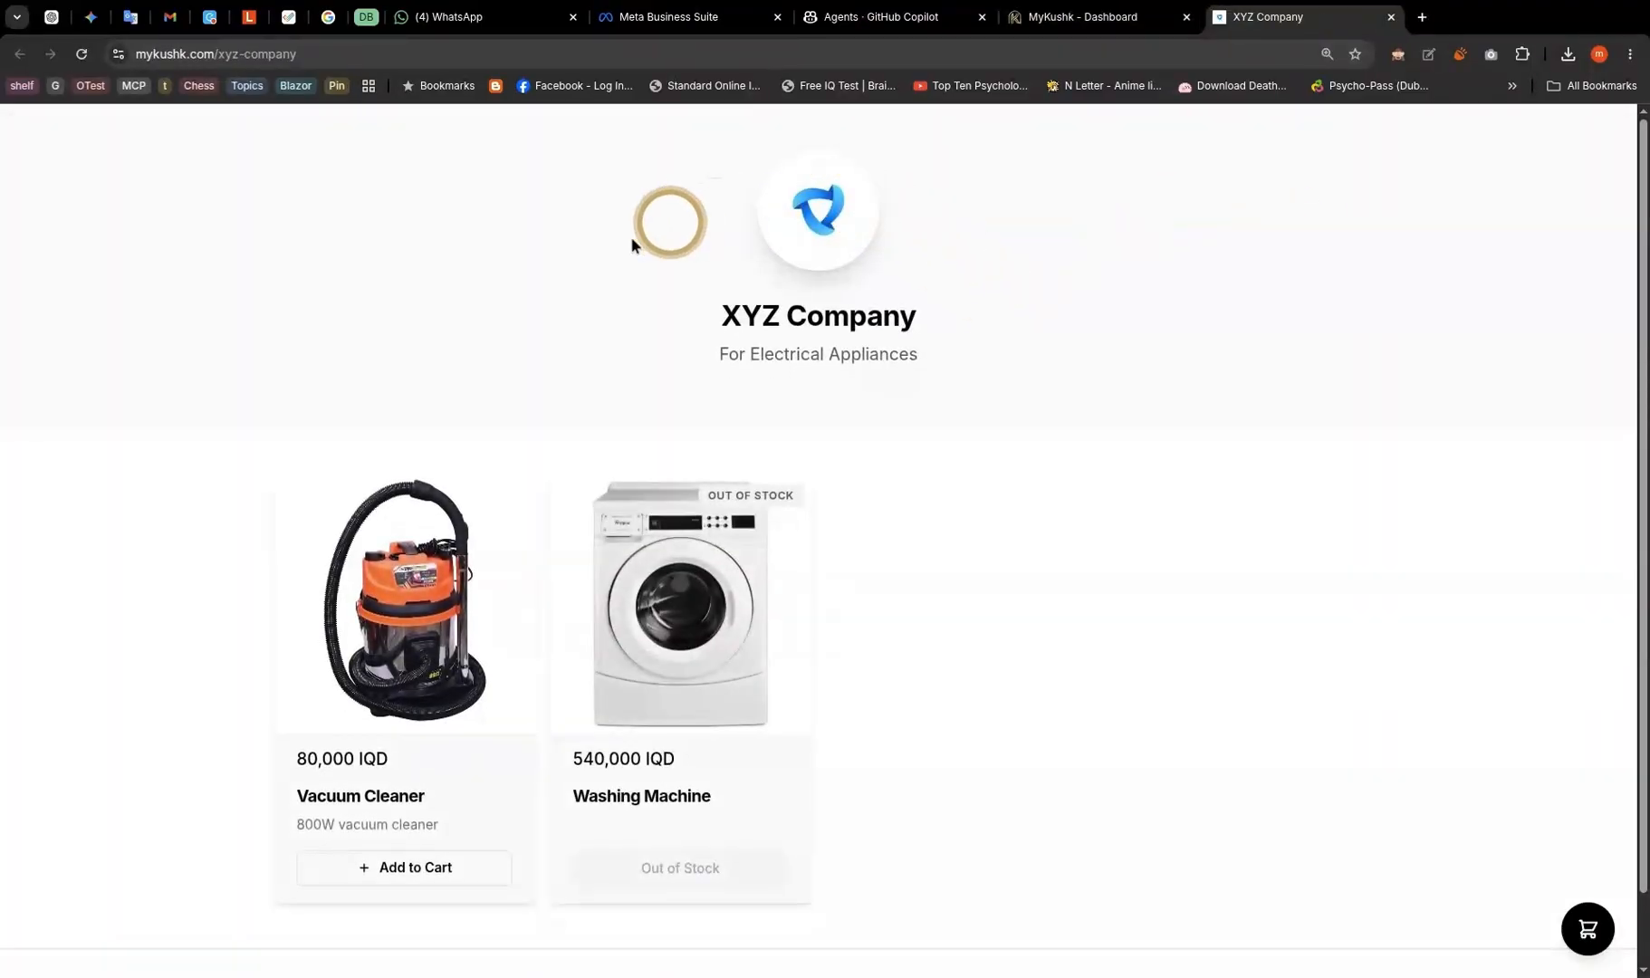
scroll(388, 670, down, 1)
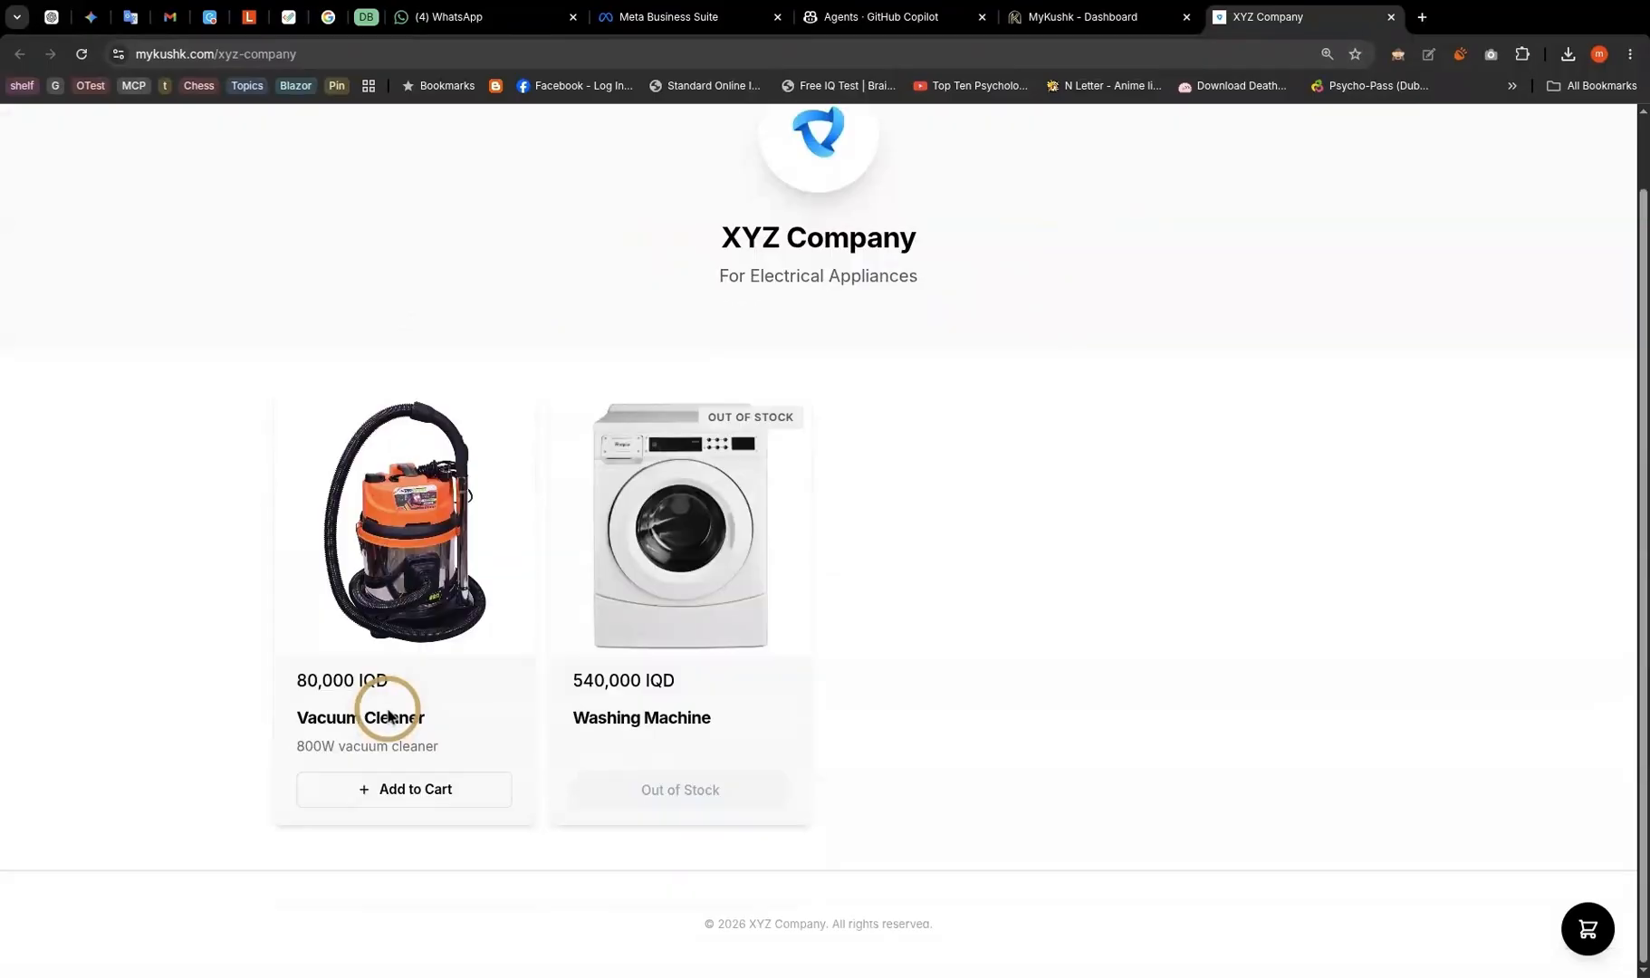
click(477, 802)
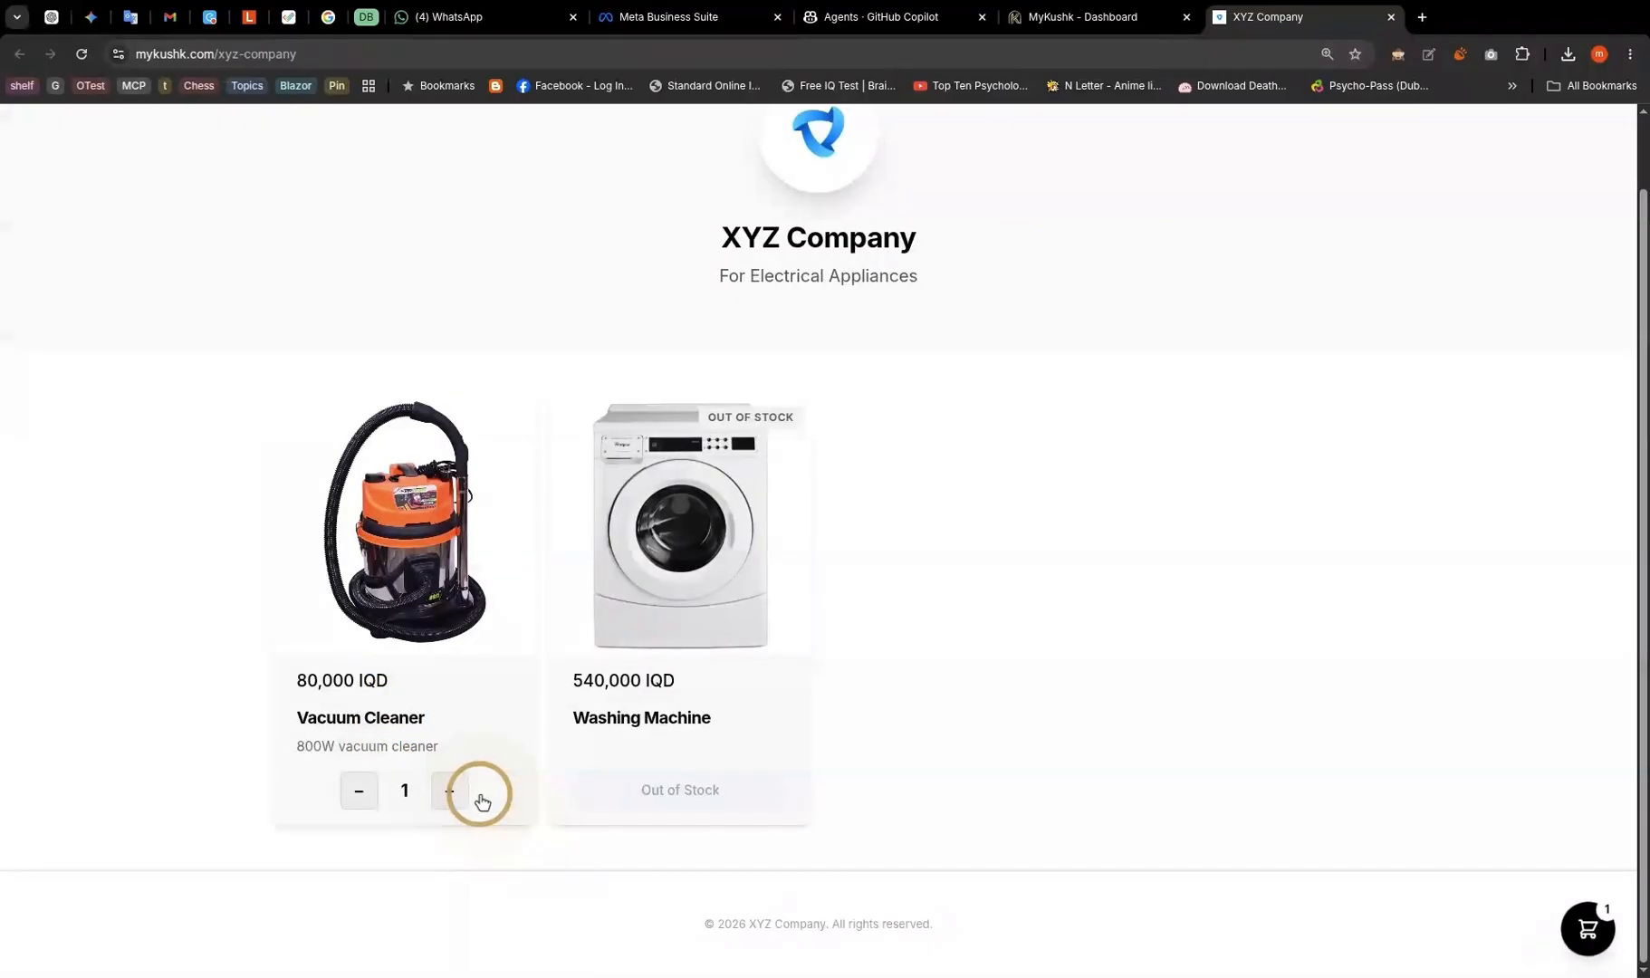
click(448, 791)
click(447, 791)
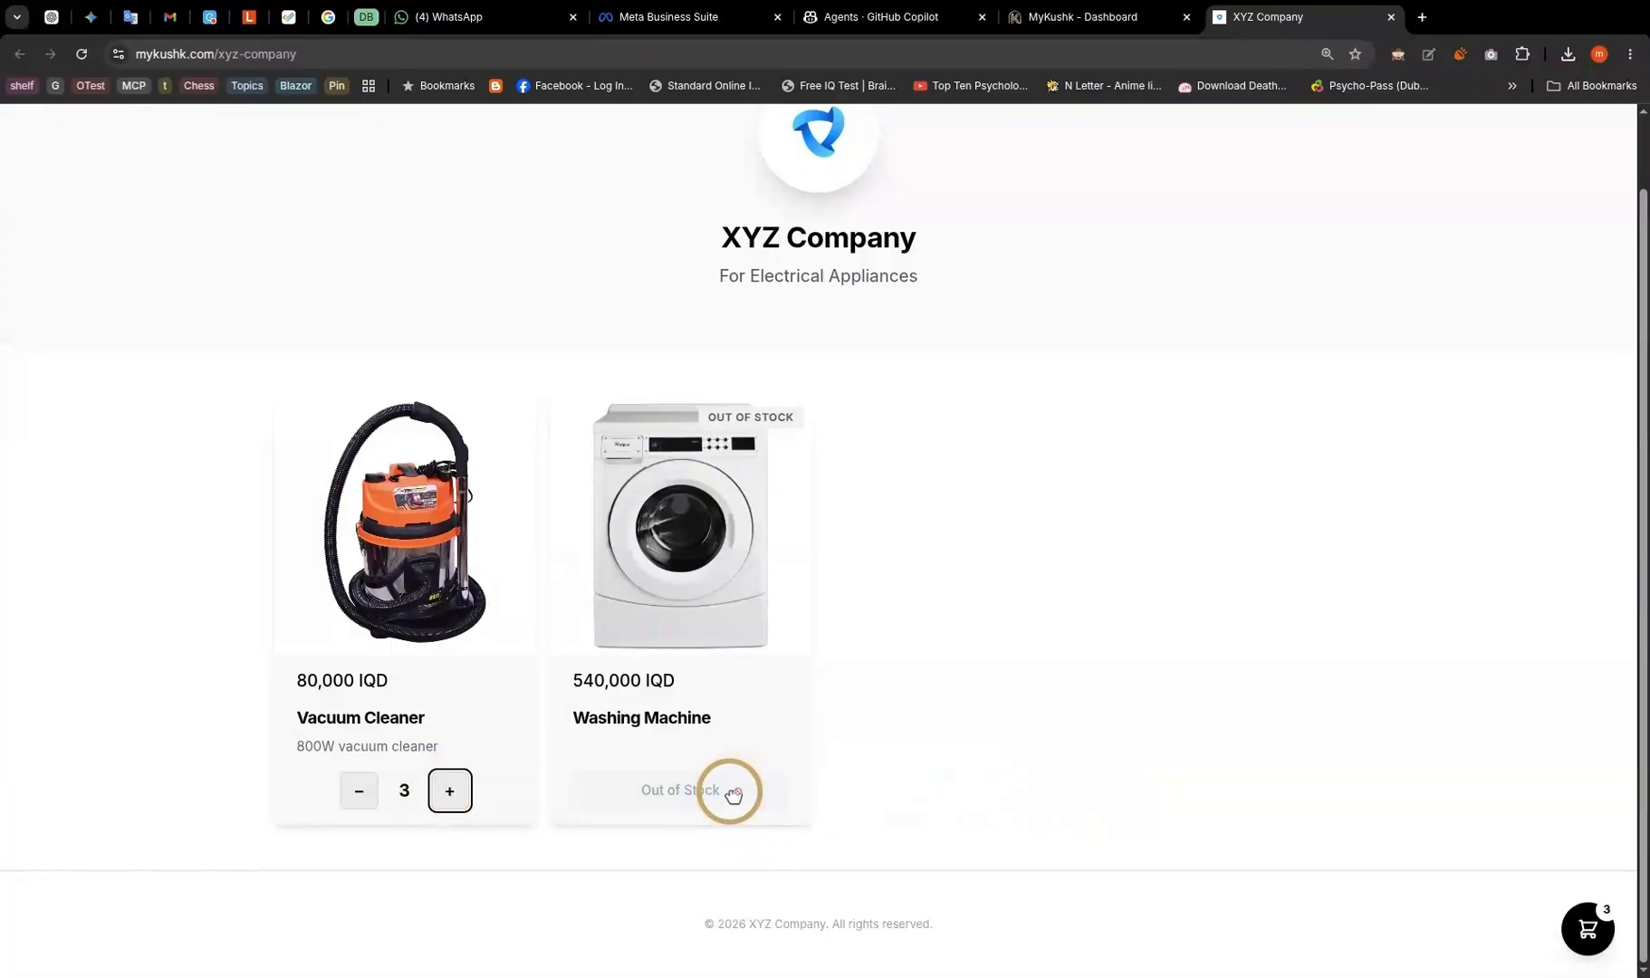
- Clear the cart and close the storefront tab to return to the dashboard
click(1576, 919)
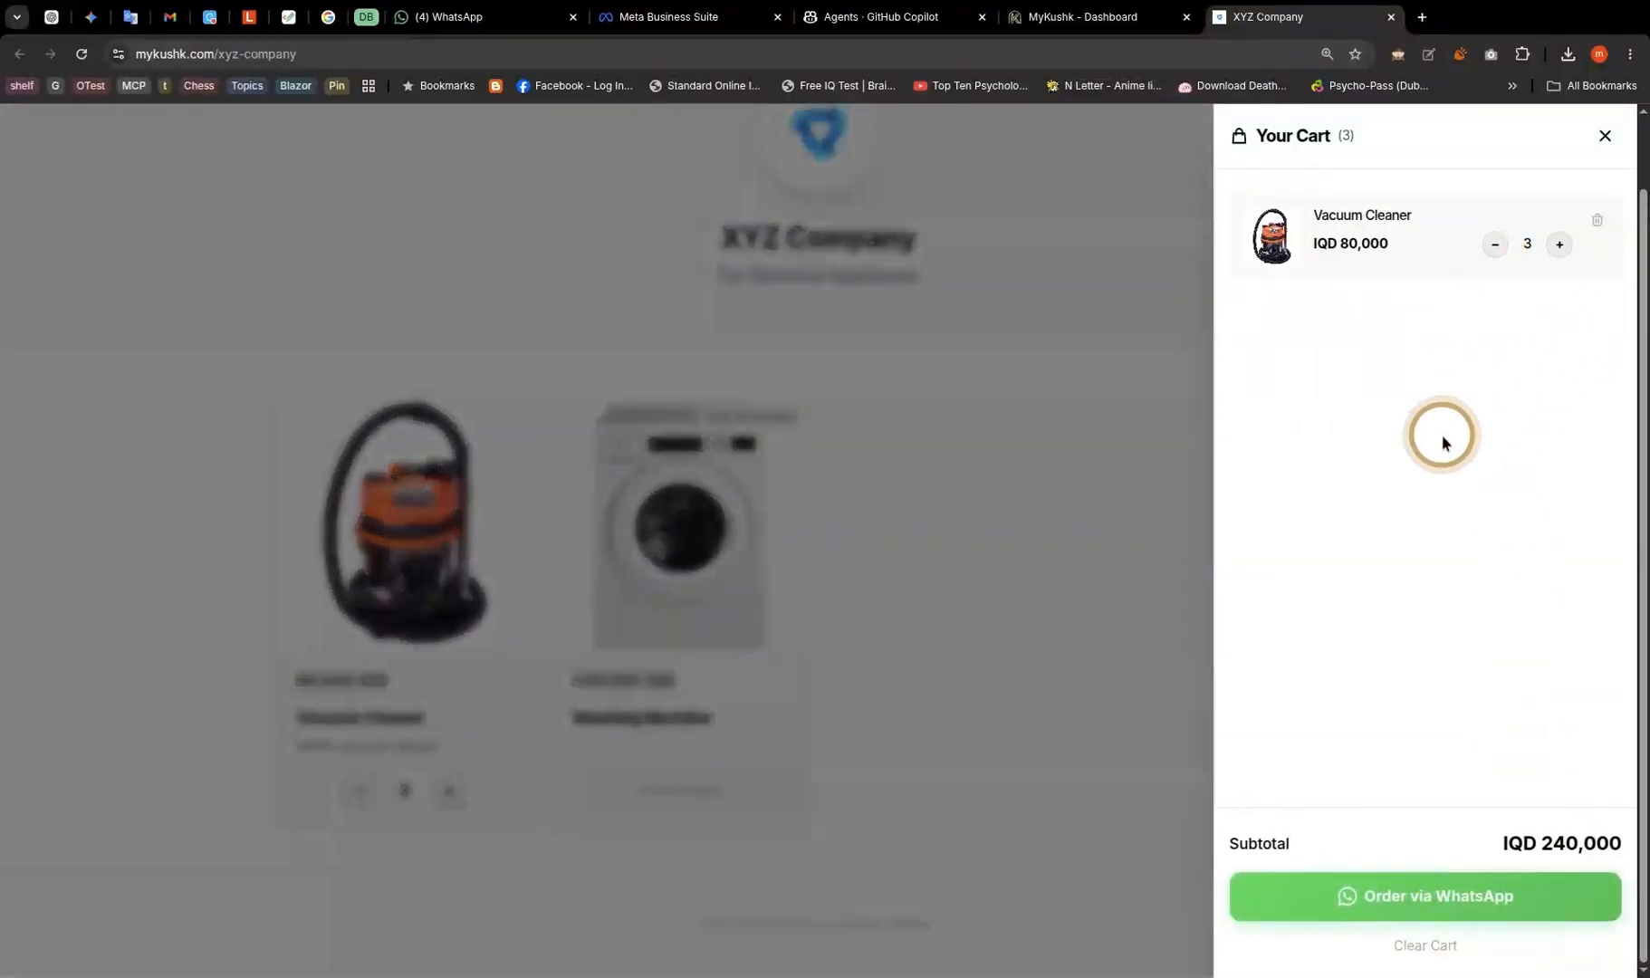
click(1420, 948)
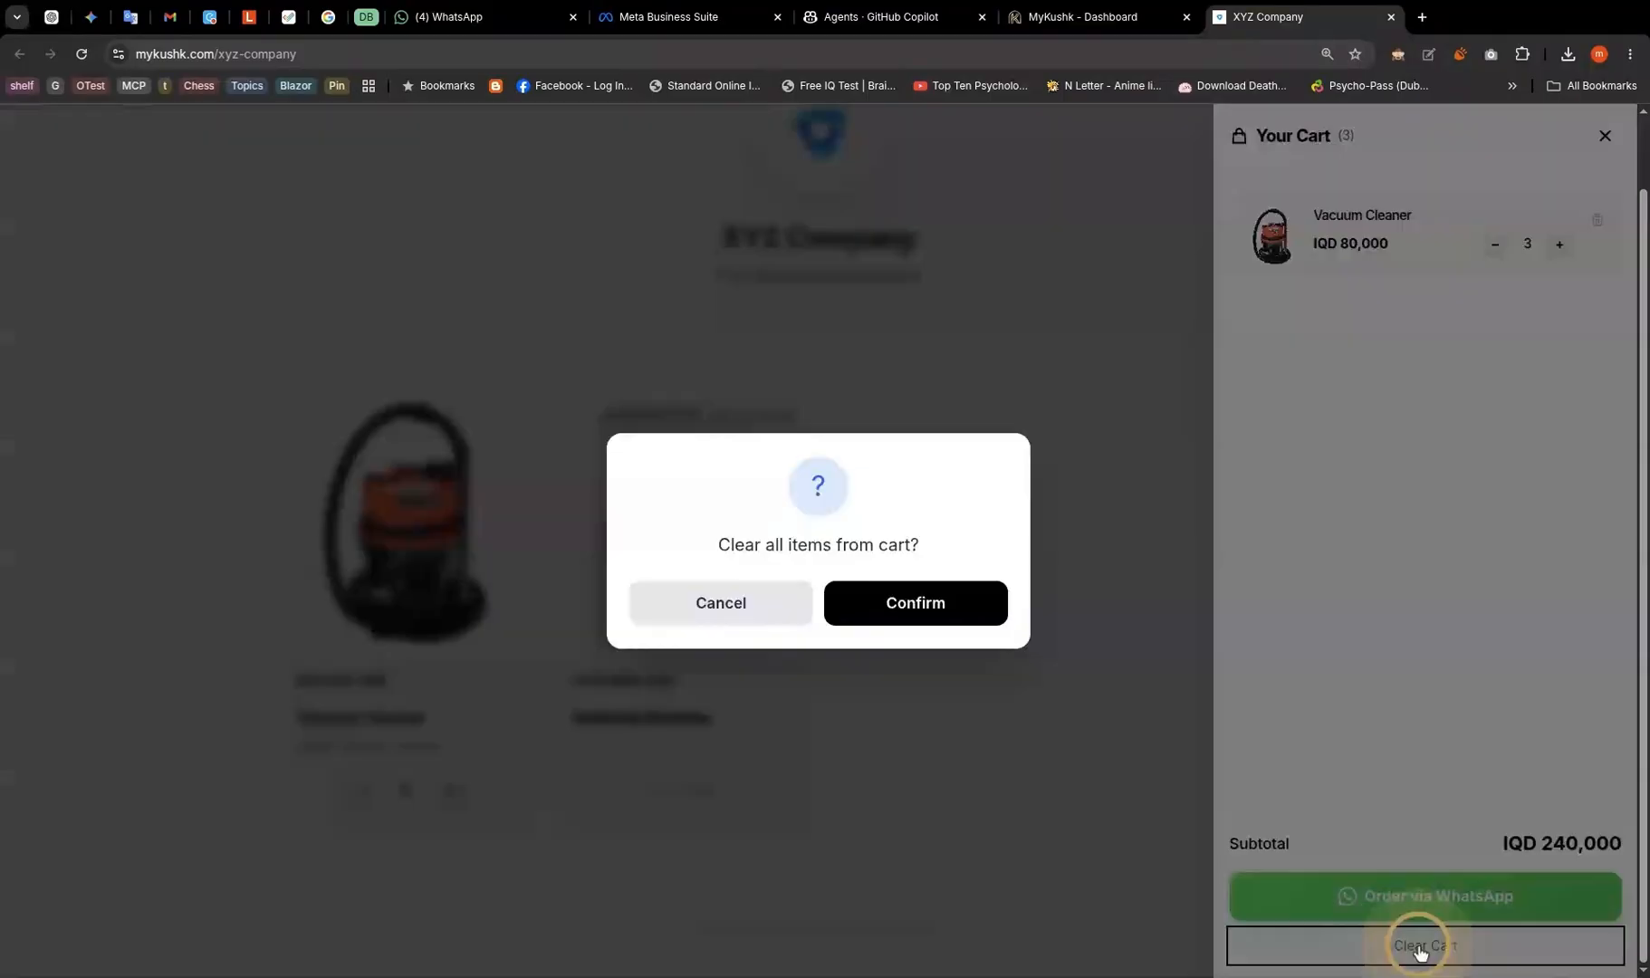
click(959, 614)
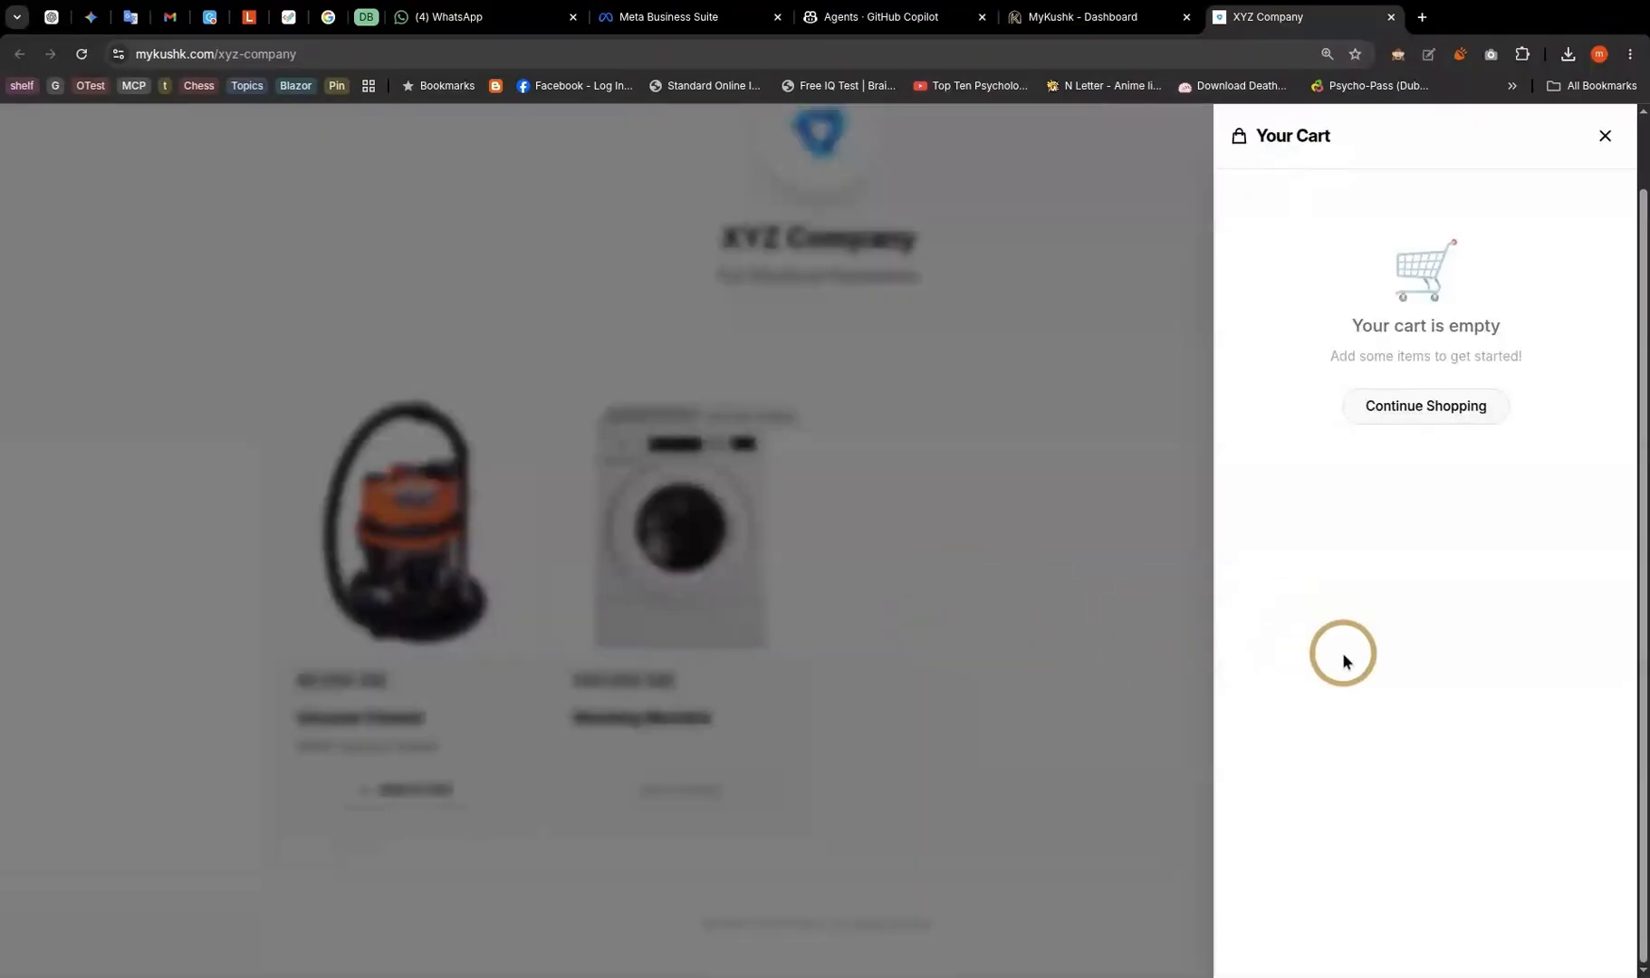
click(1117, 497)
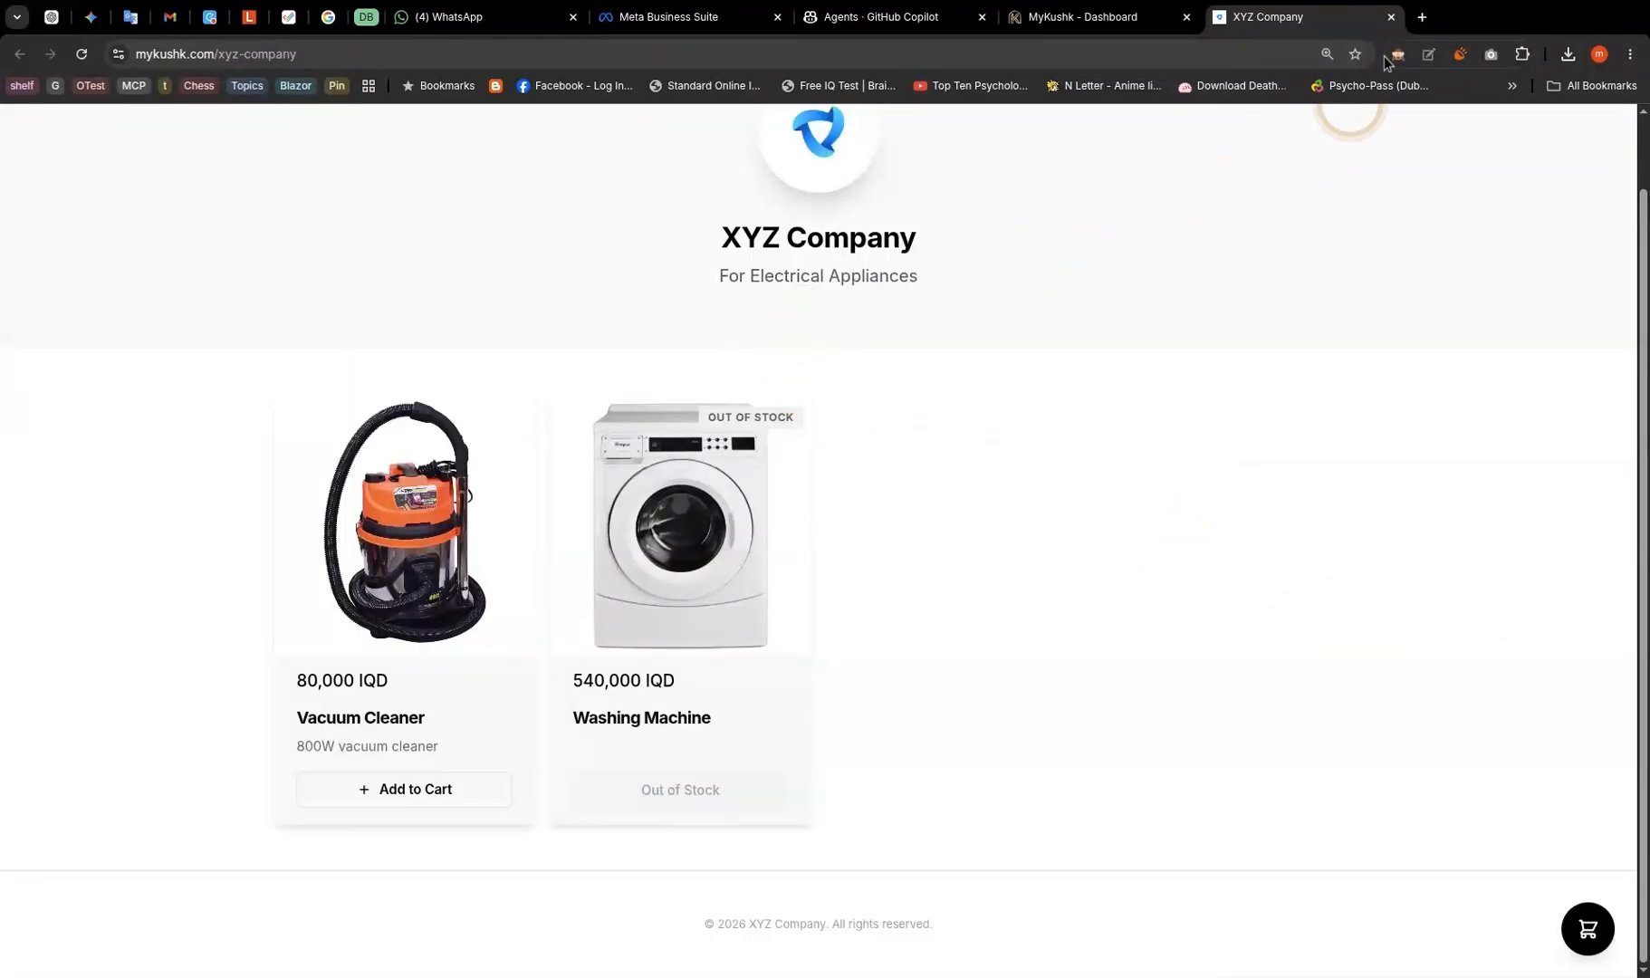
click(1391, 19)
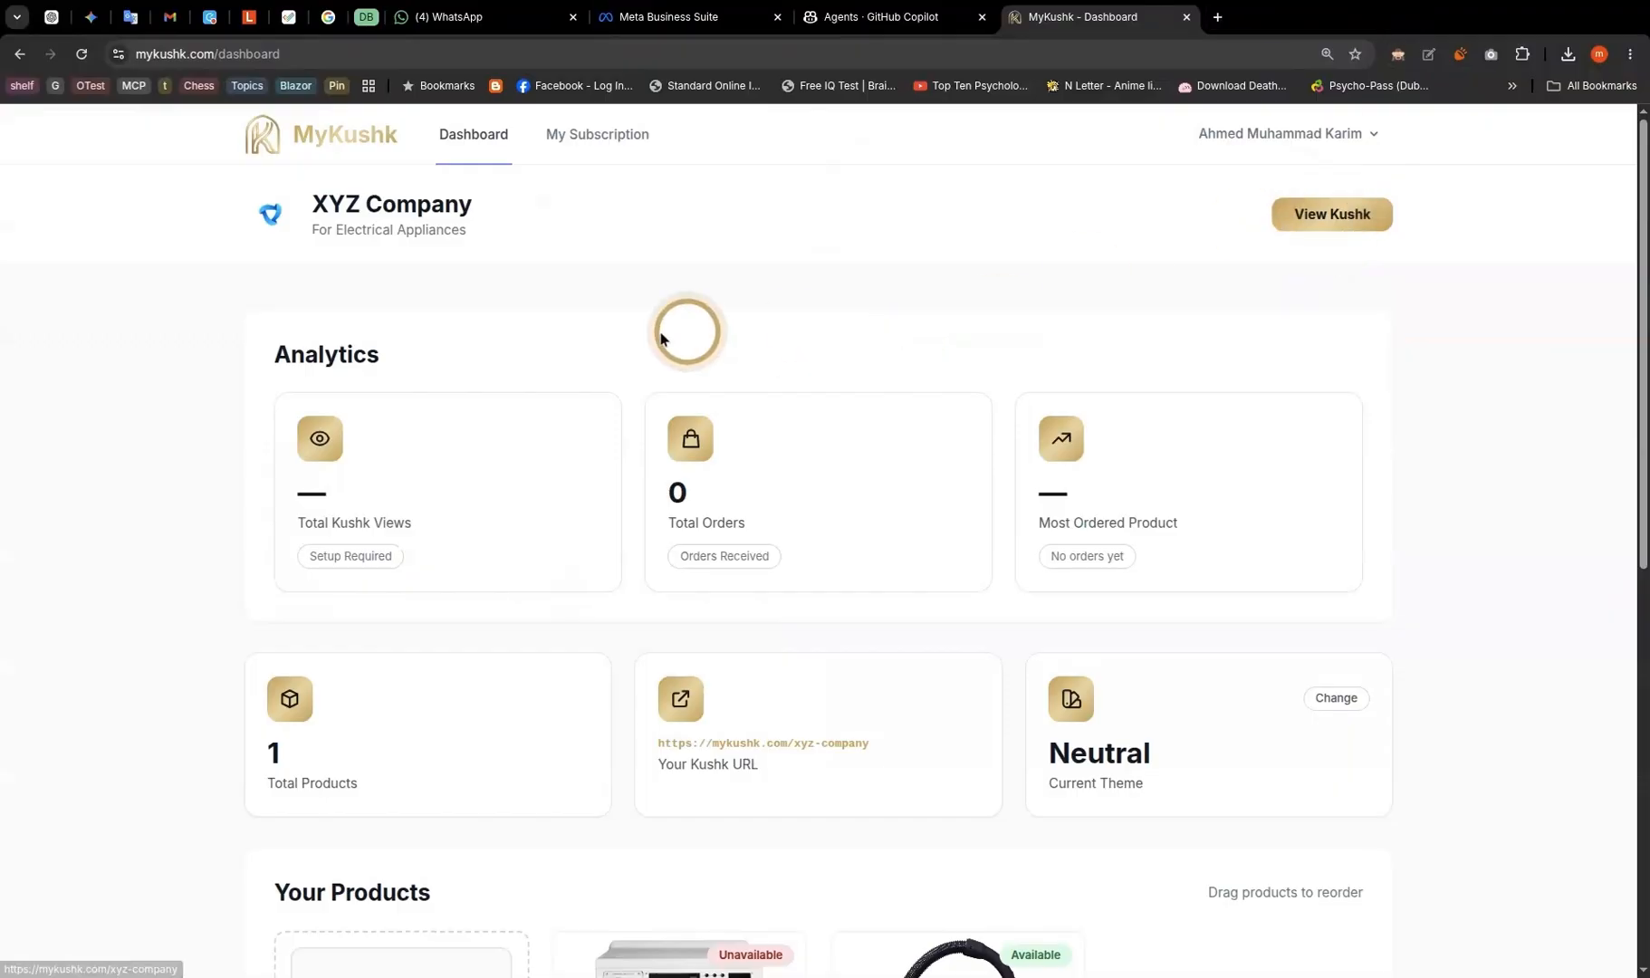
- Review the current Free subscription plan and the available upgrade plans
click(611, 139)
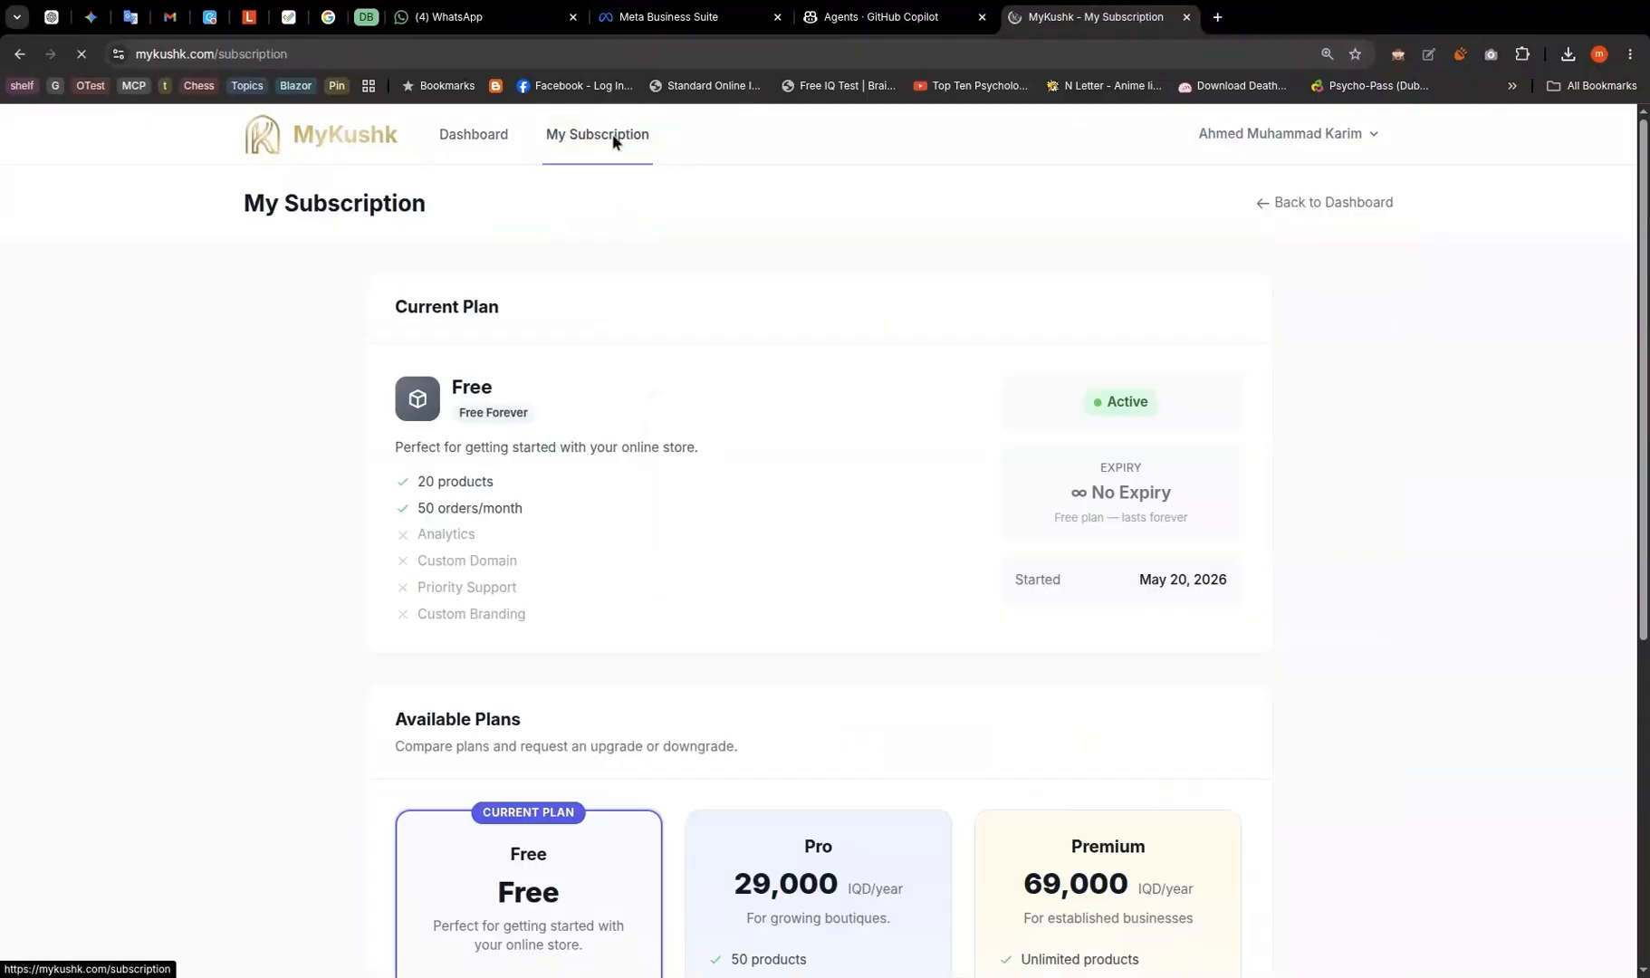
scroll(655, 398, down, 3)
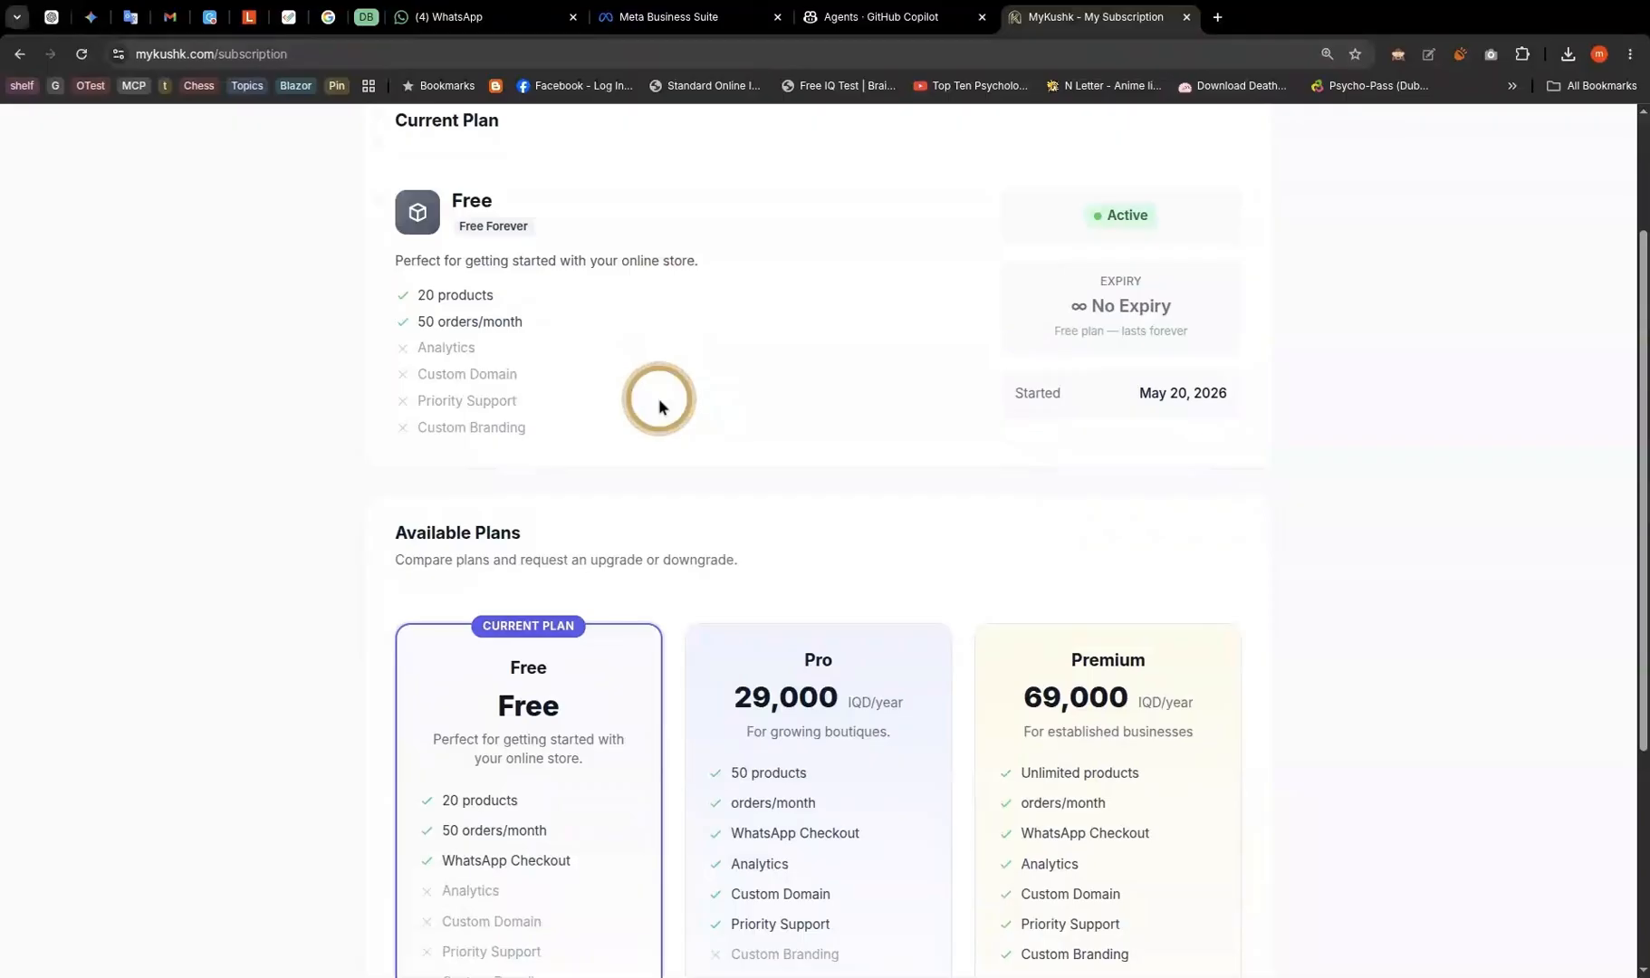
scroll(560, 482, down, 1)
scroll(470, 670, down, 2)
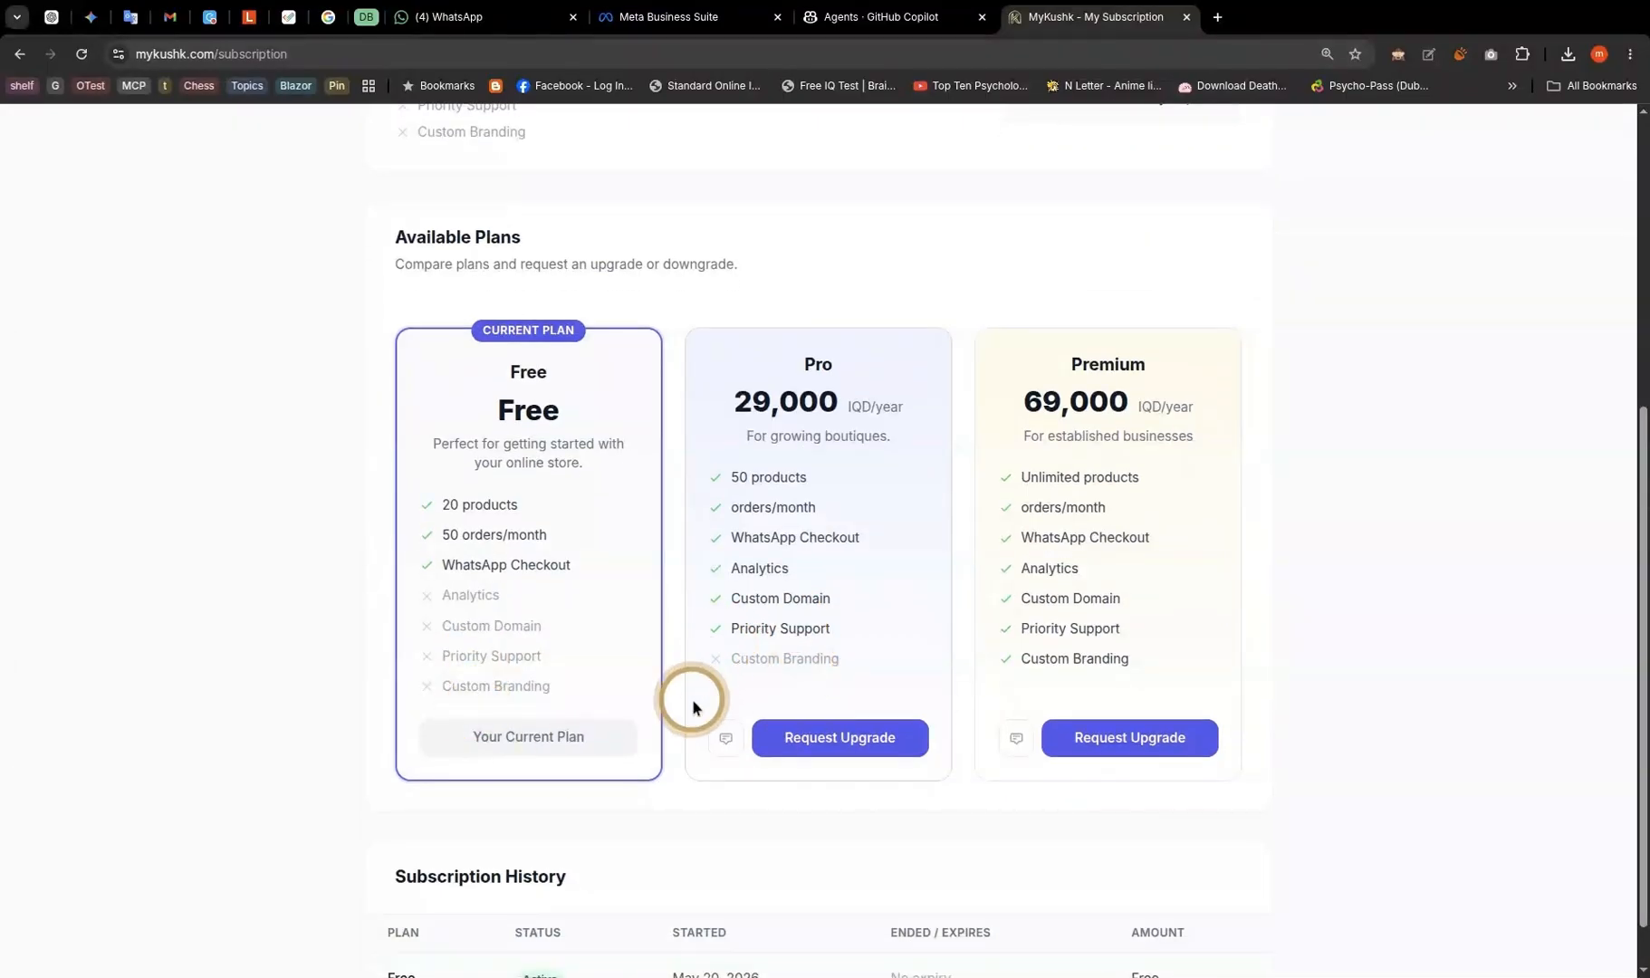
scroll(692, 702, down, 1)
scroll(694, 704, up, 6)
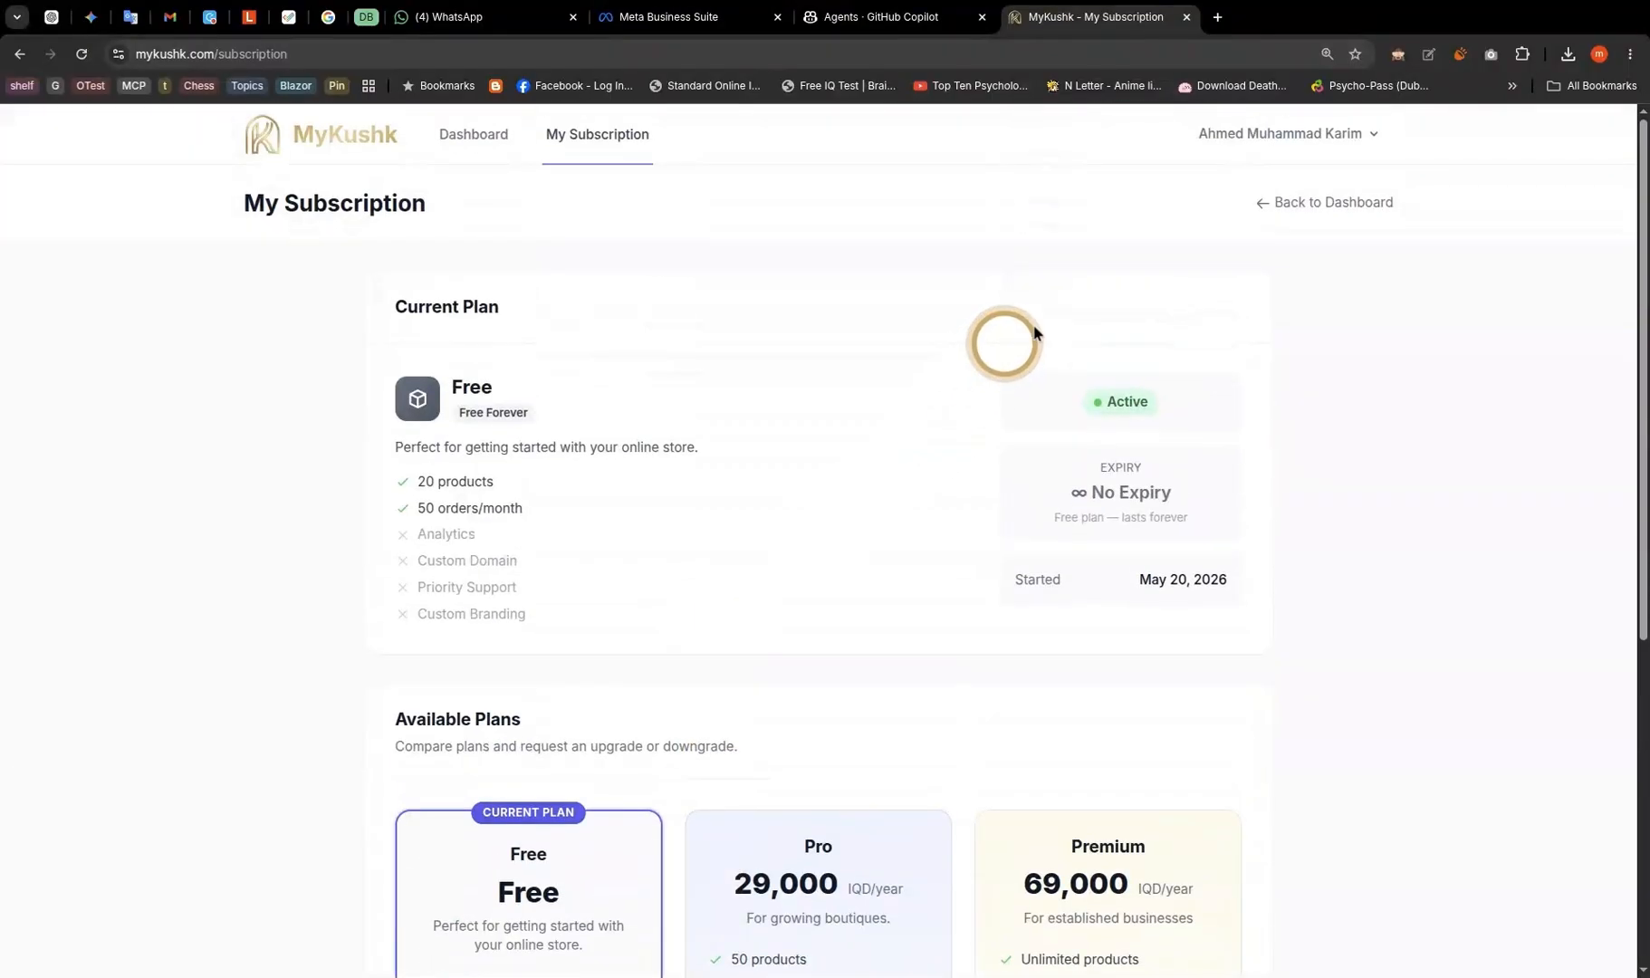
- Open the Profile page from the account menu and look over its sections
click(1275, 145)
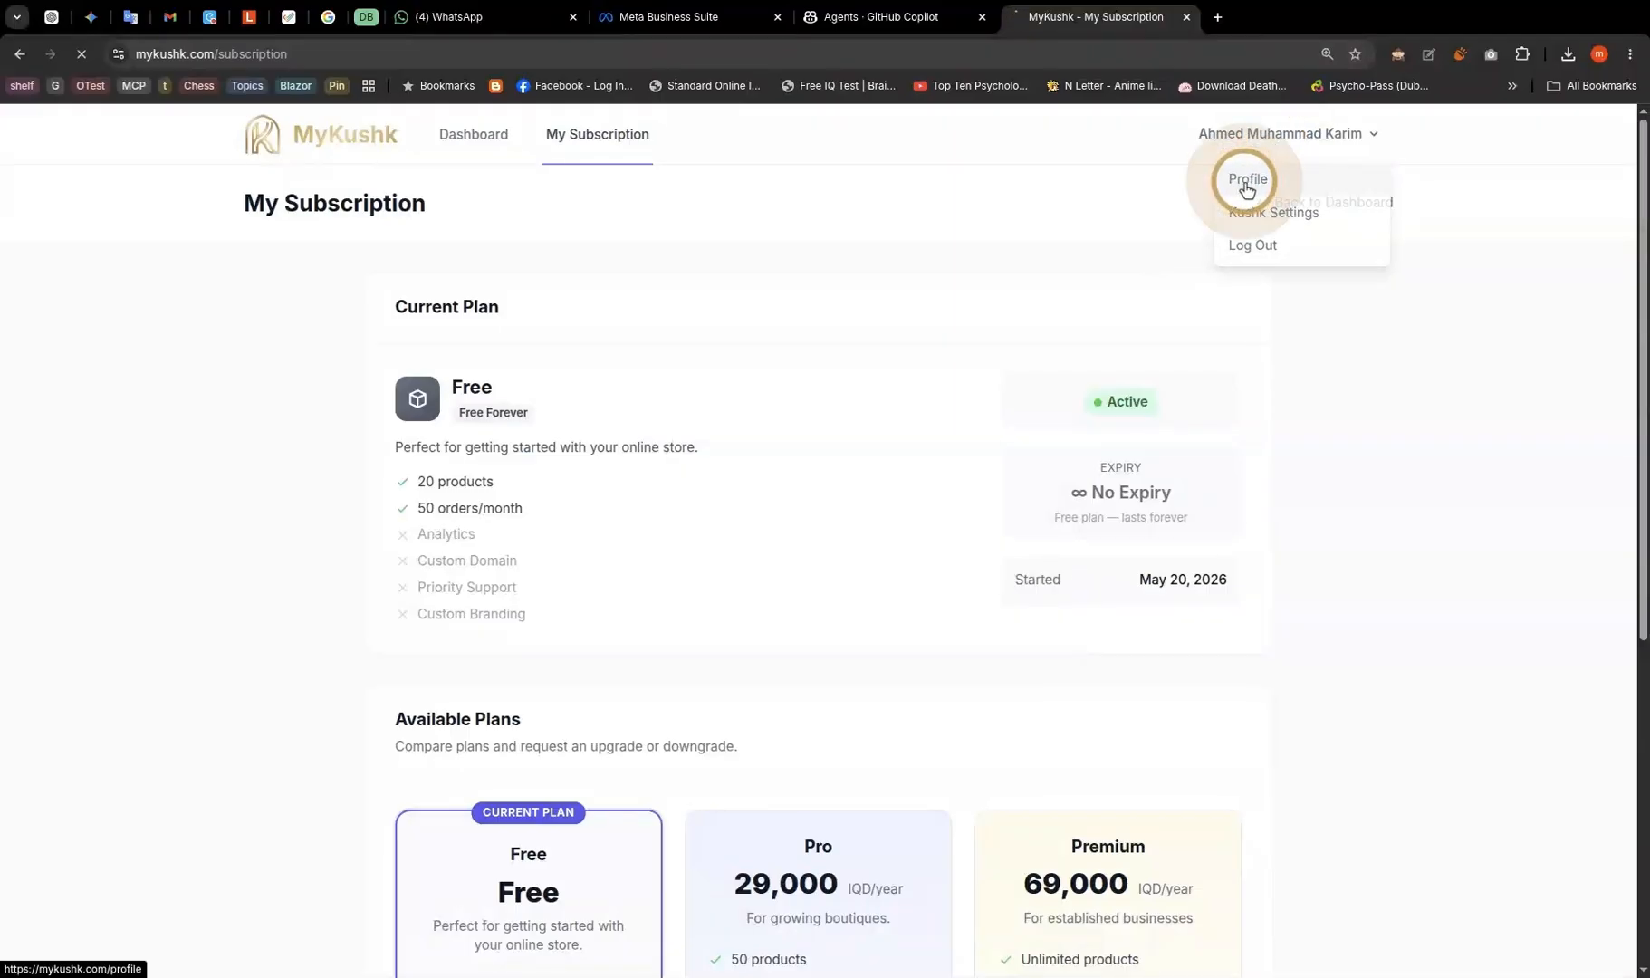
click(1247, 181)
scroll(809, 412, down, 4)
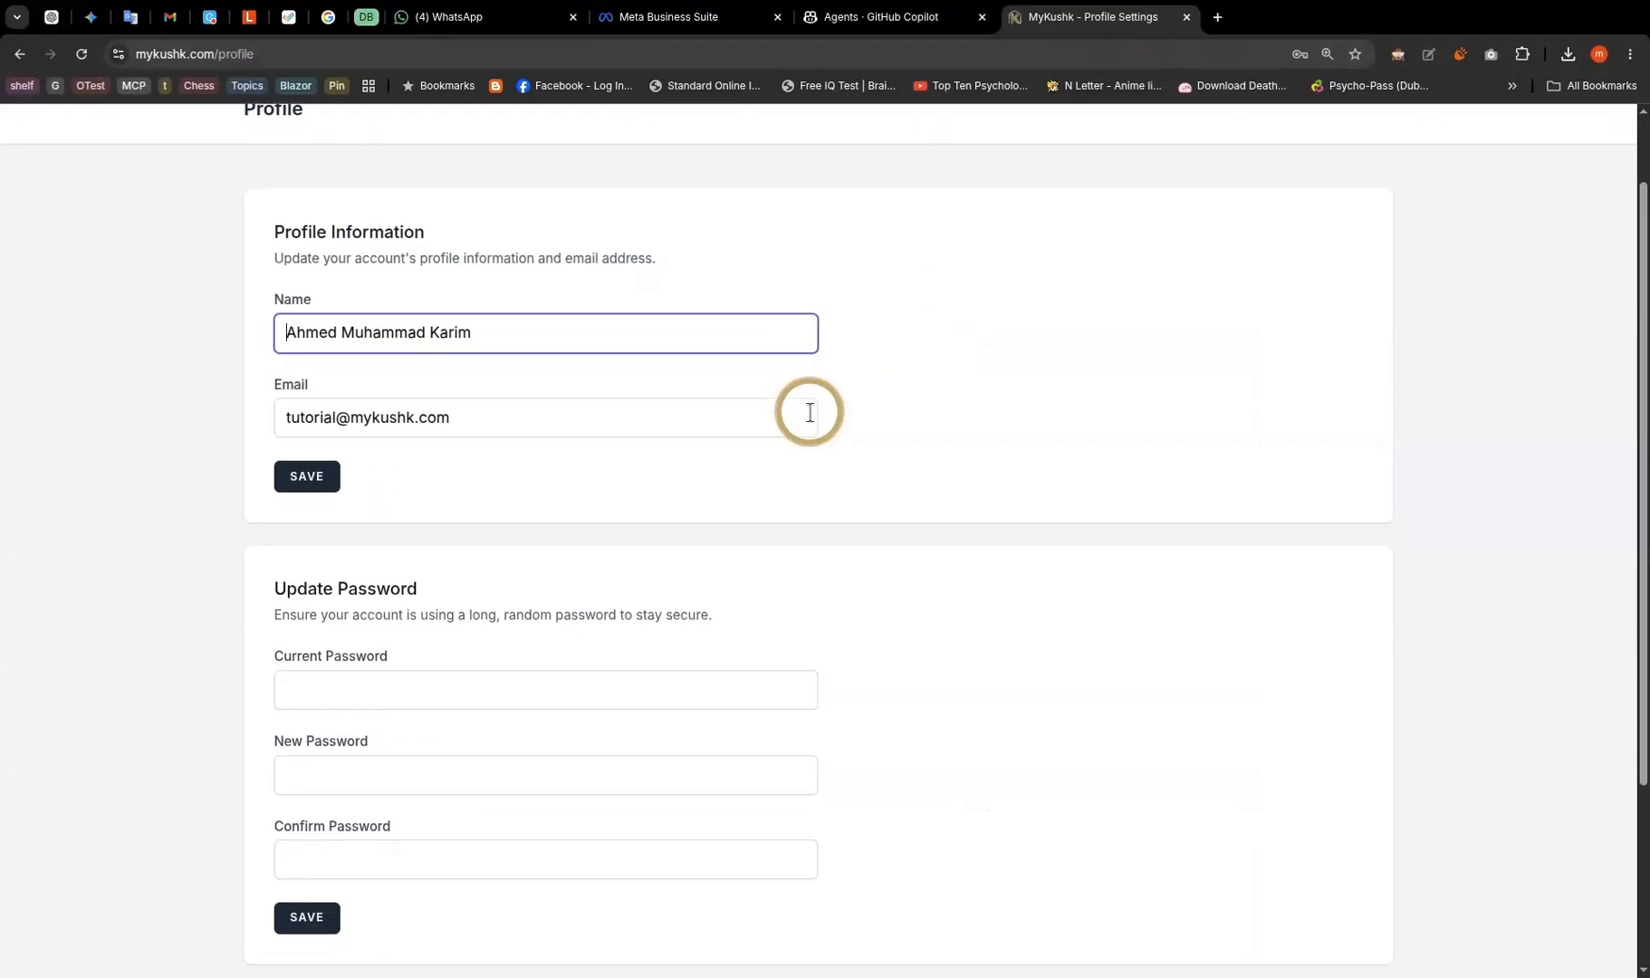
scroll(809, 412, up, 4)
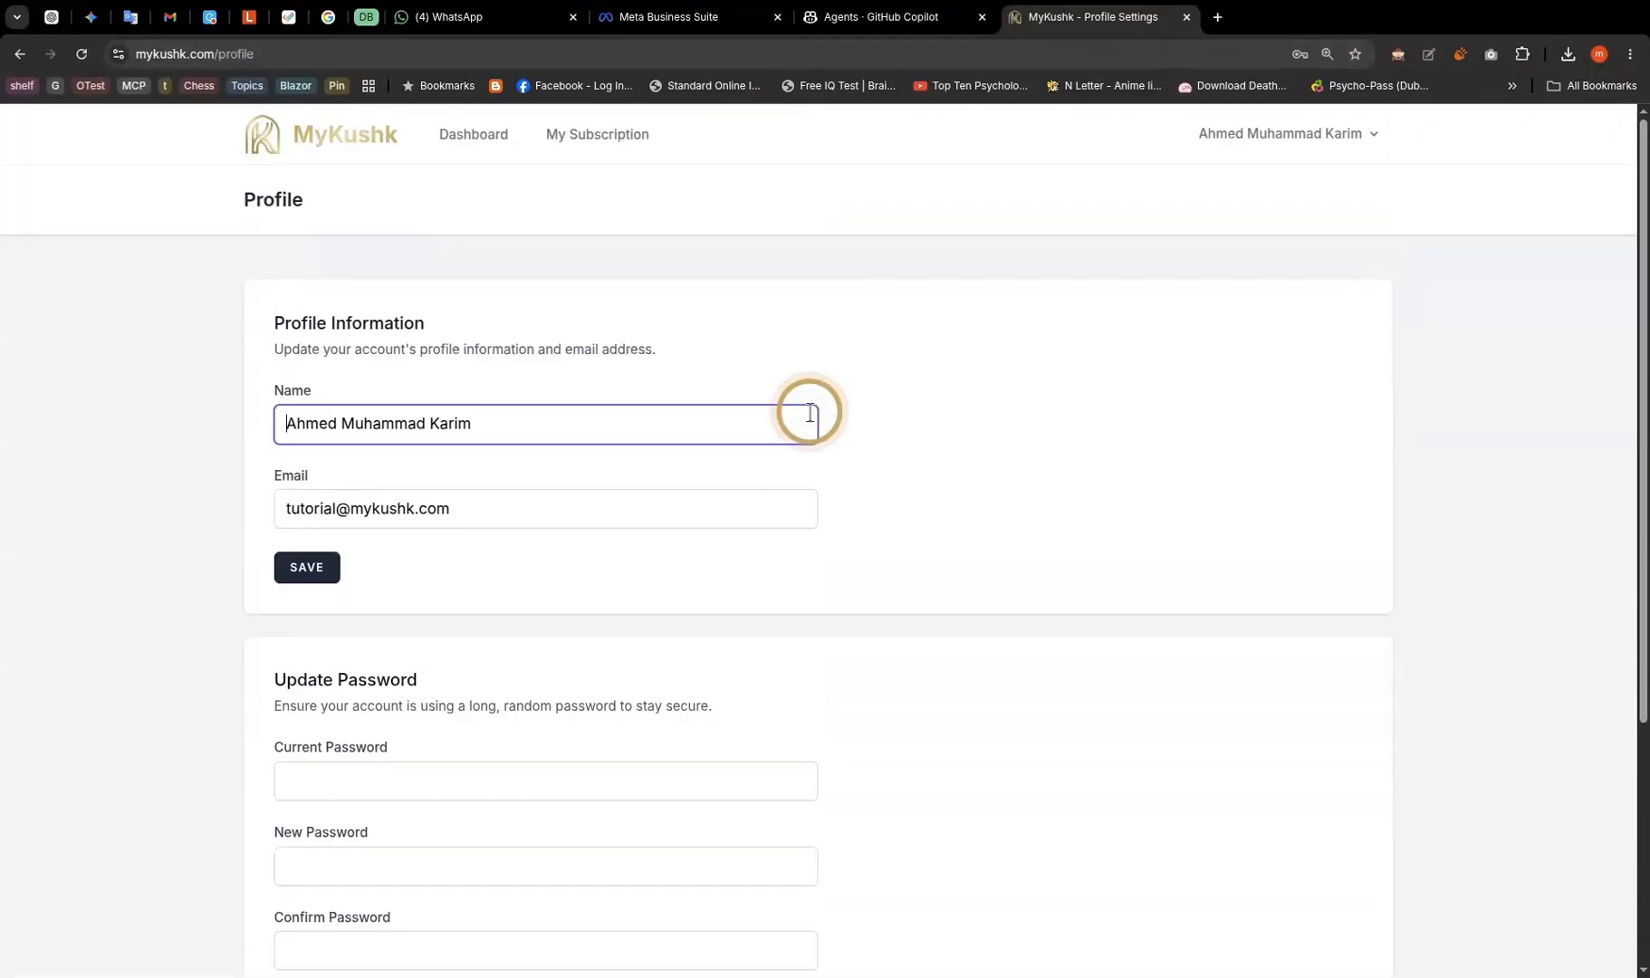
click(1295, 152)
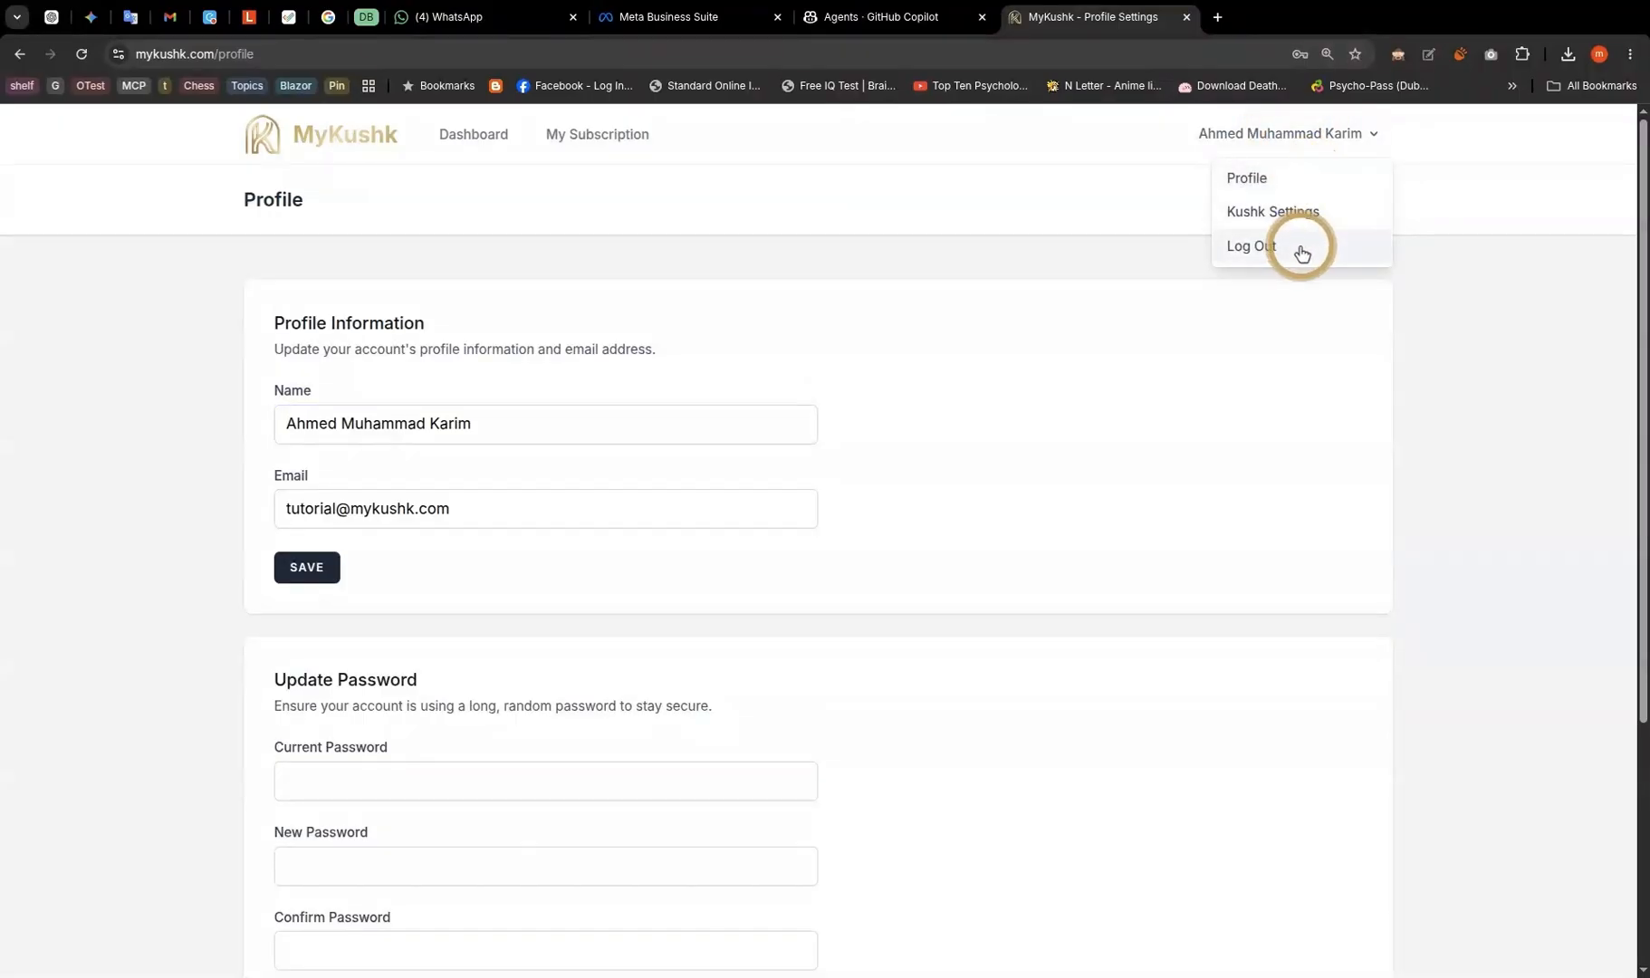
- Open Kushk Settings and confirm the XYZ Company storefront uses the Neutral theme
click(1297, 217)
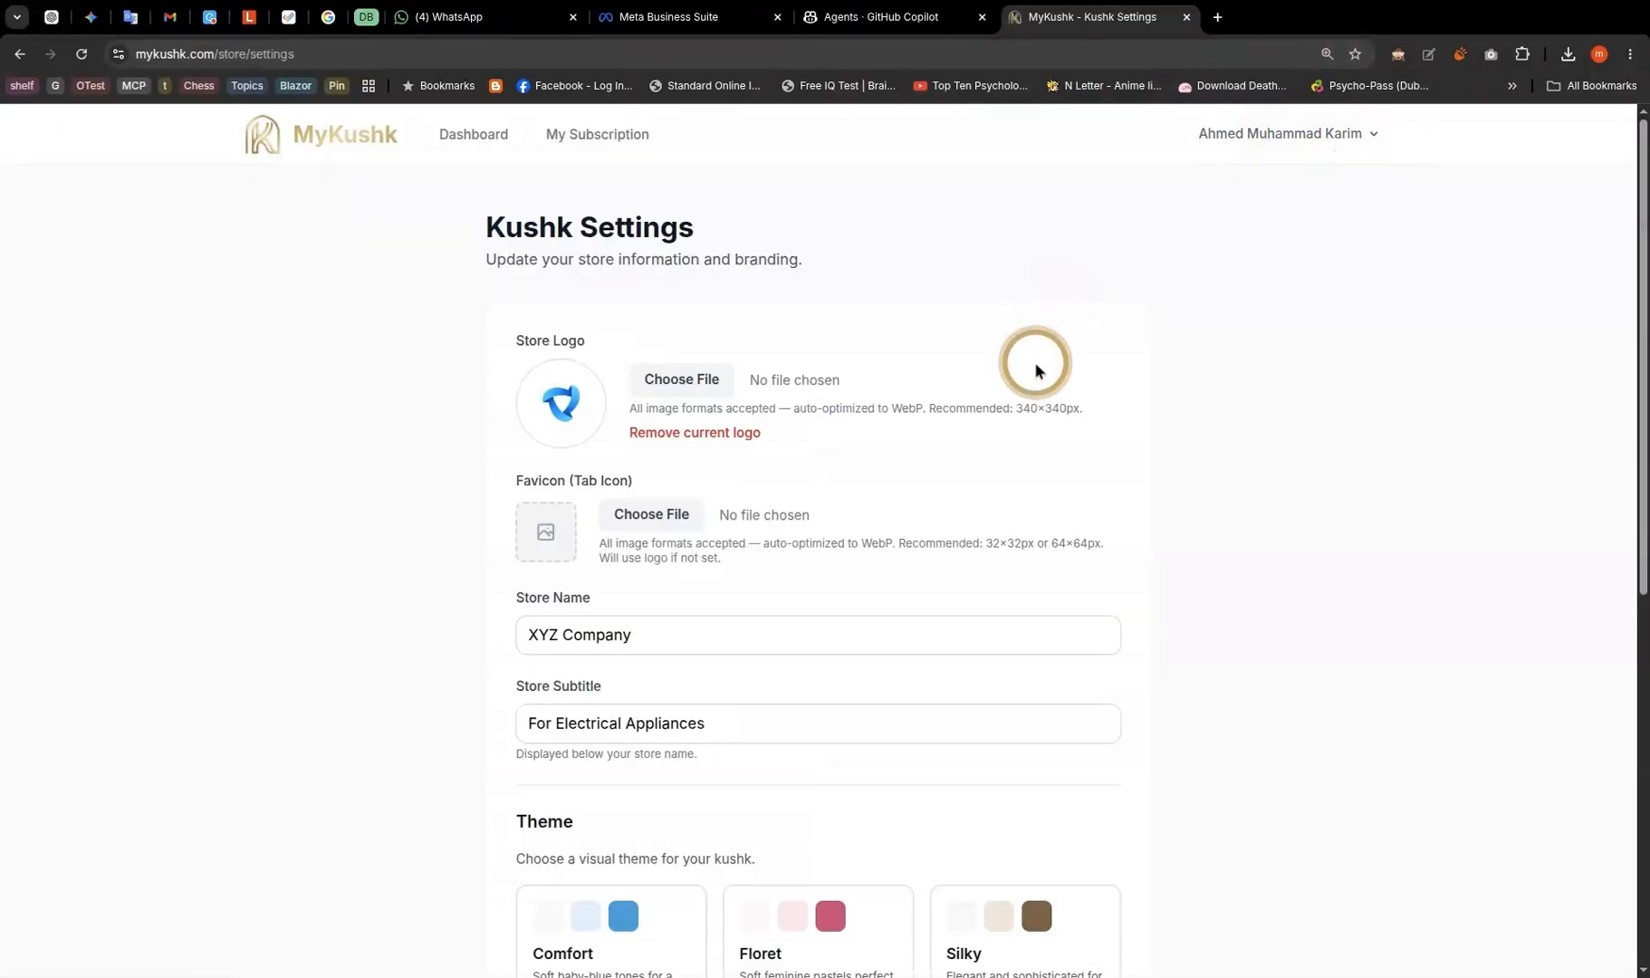
scroll(1188, 430, down, 3)
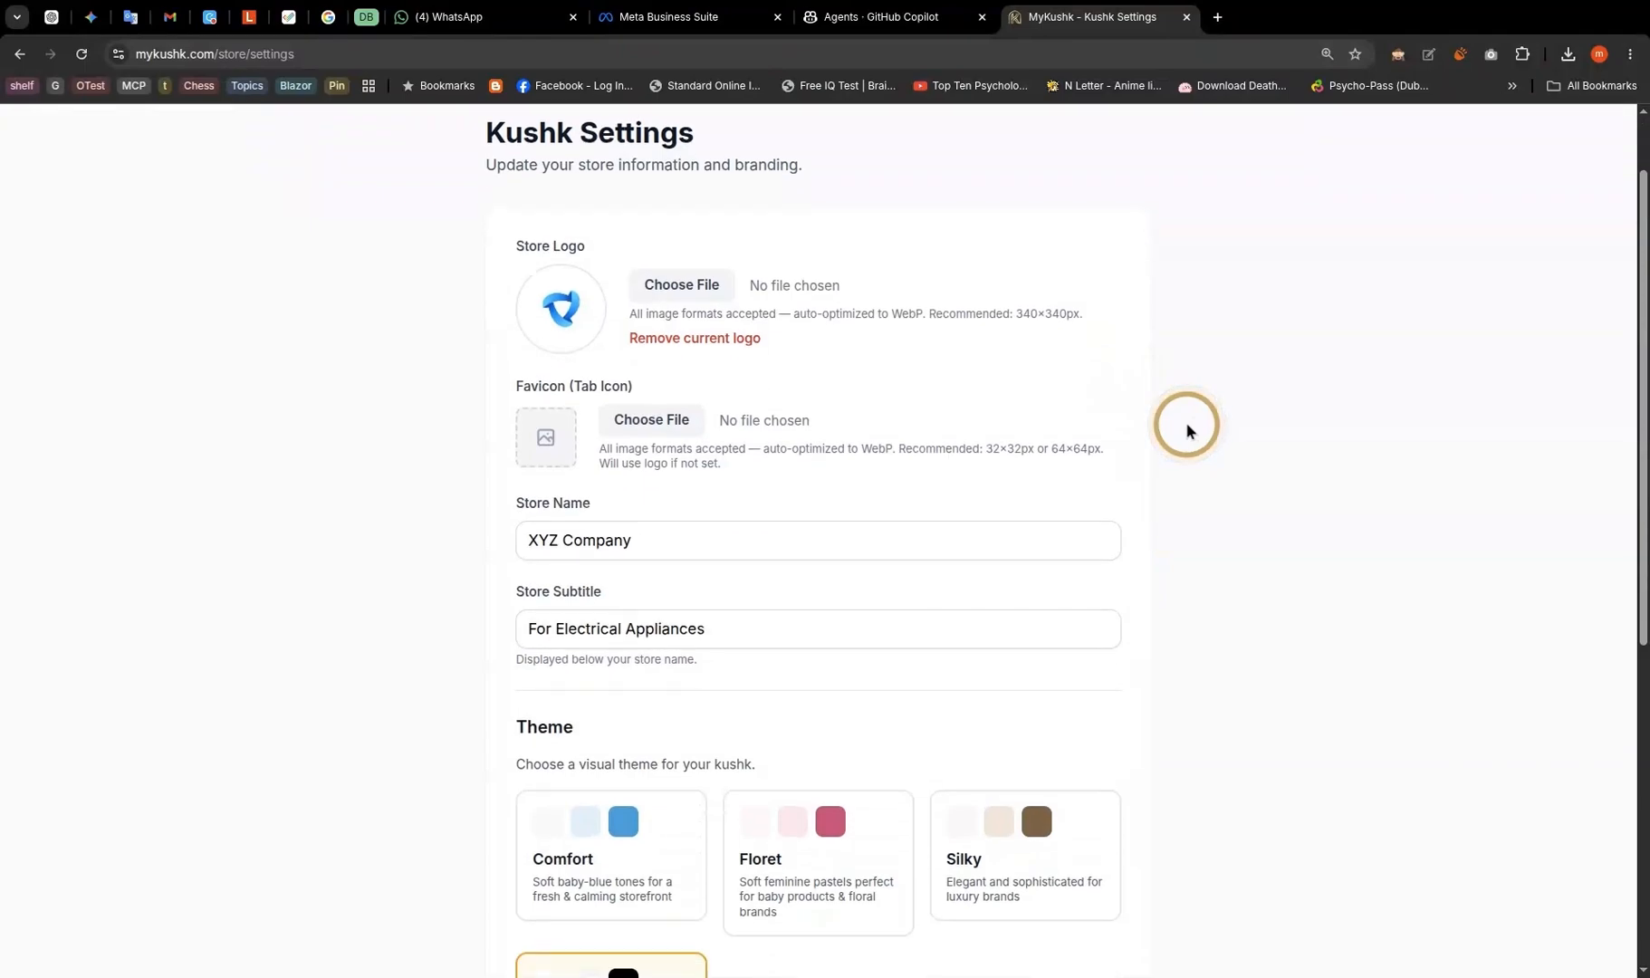
scroll(1188, 430, down, 5)
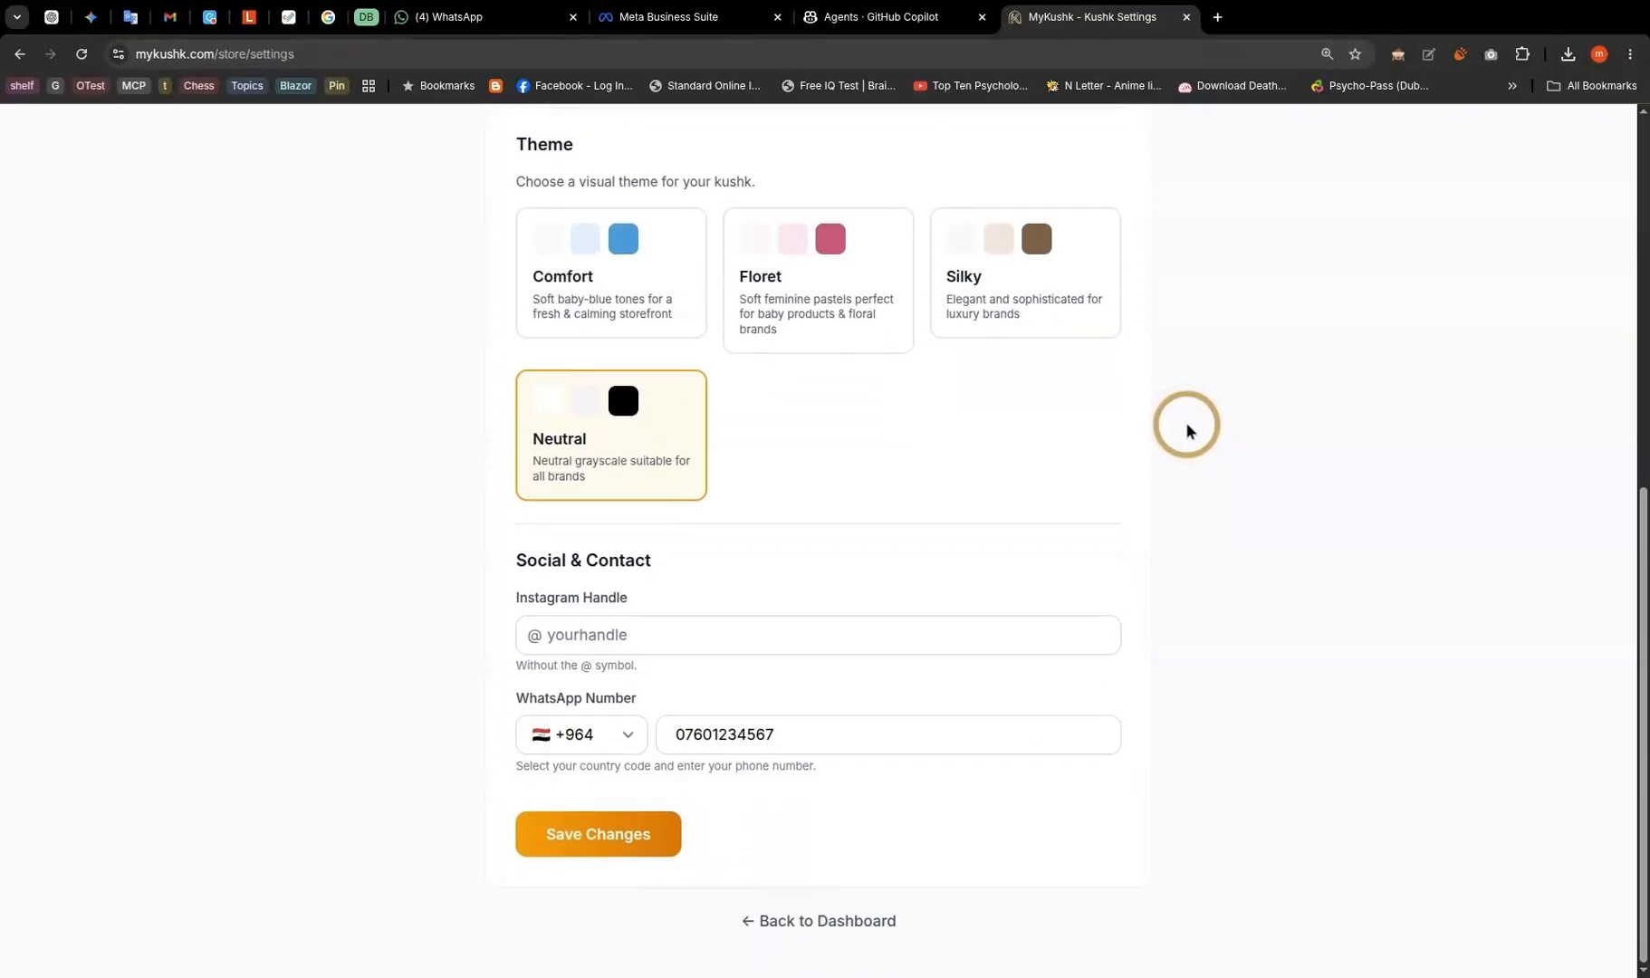
scroll(1148, 389, up, 8)
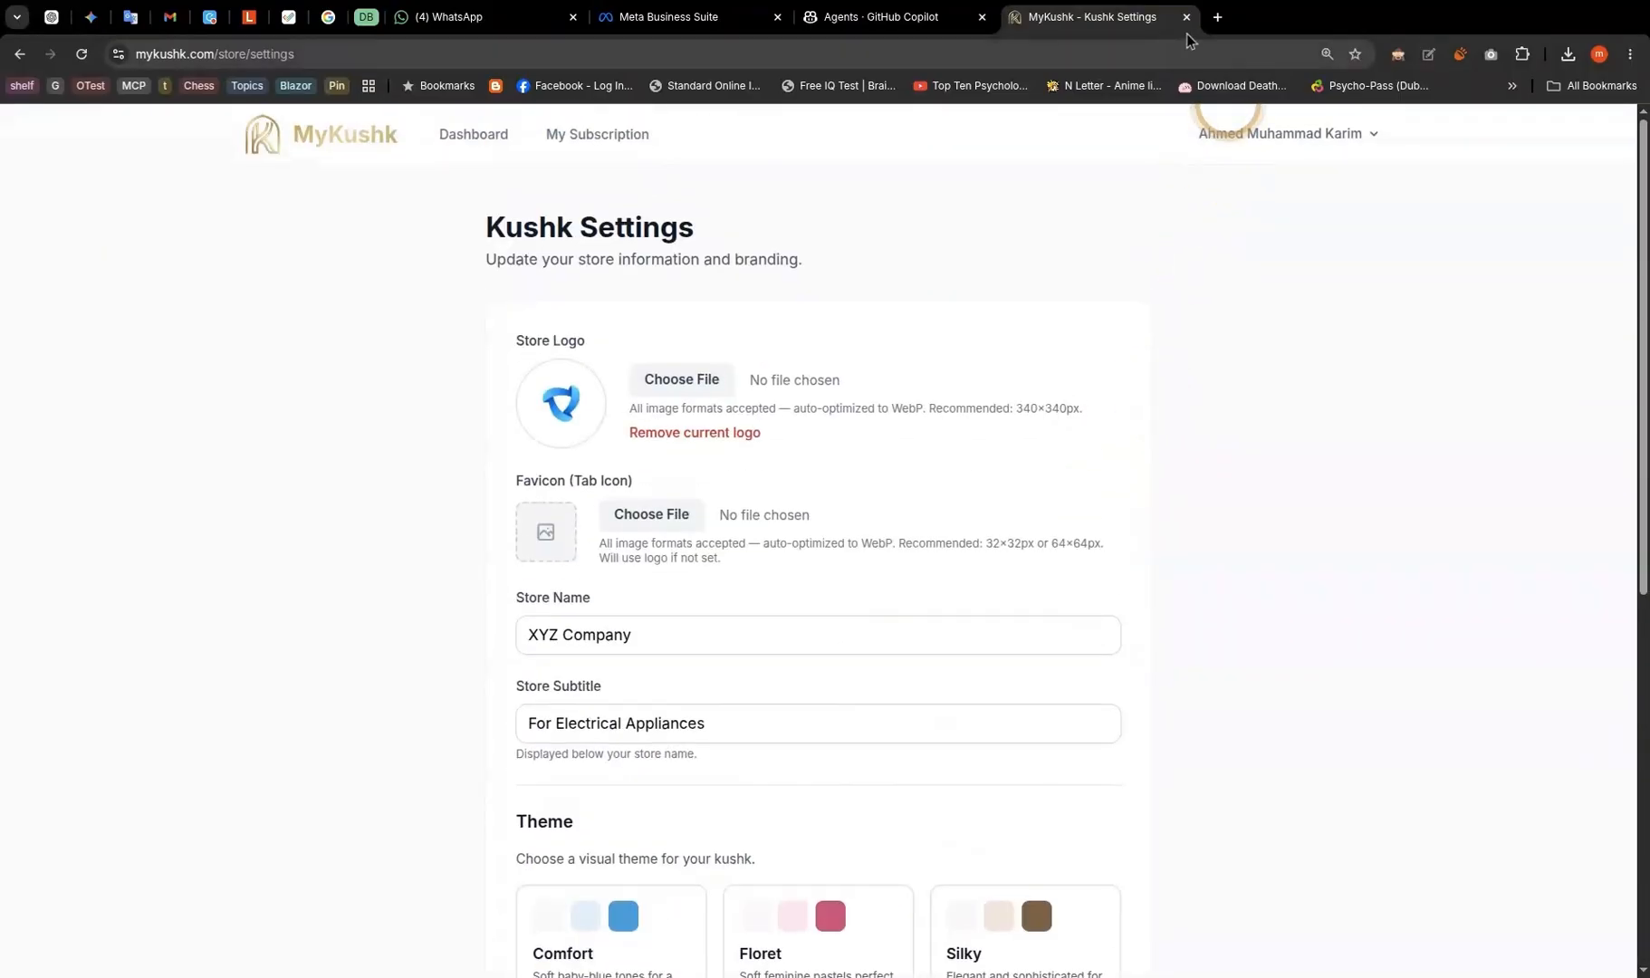